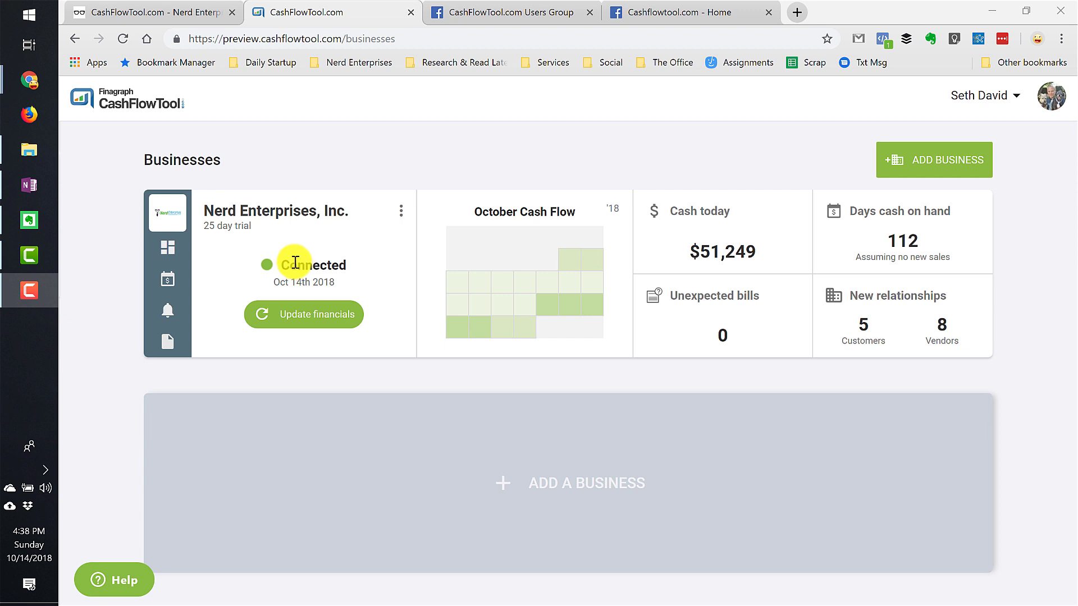
# Open the Nerd Enterprises, Inc. dashboard to view its Executive summary cards.
pyautogui.click(402, 212)
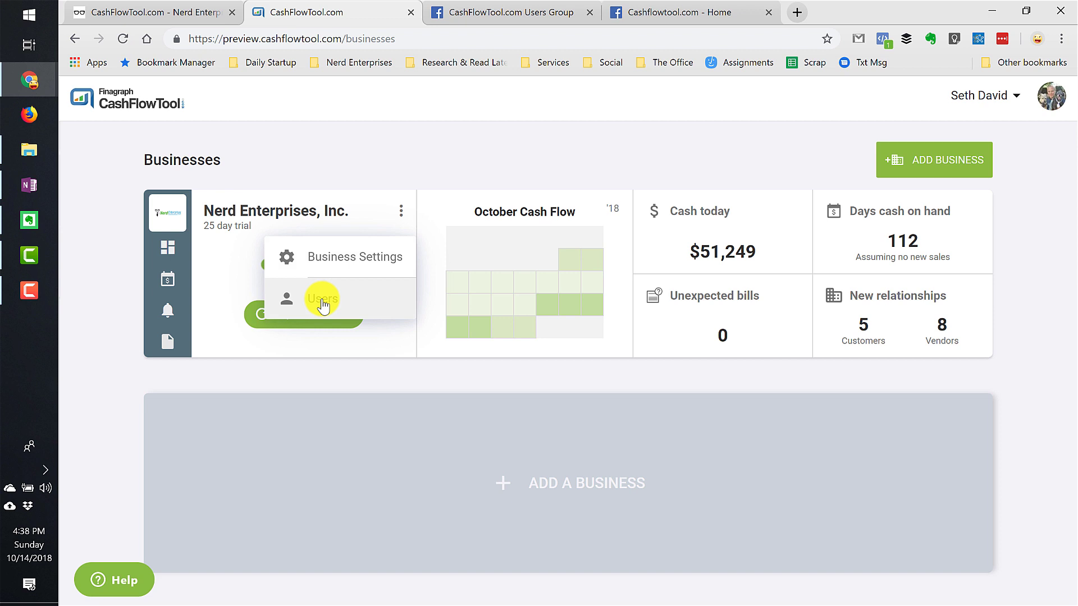
pyautogui.click(292, 213)
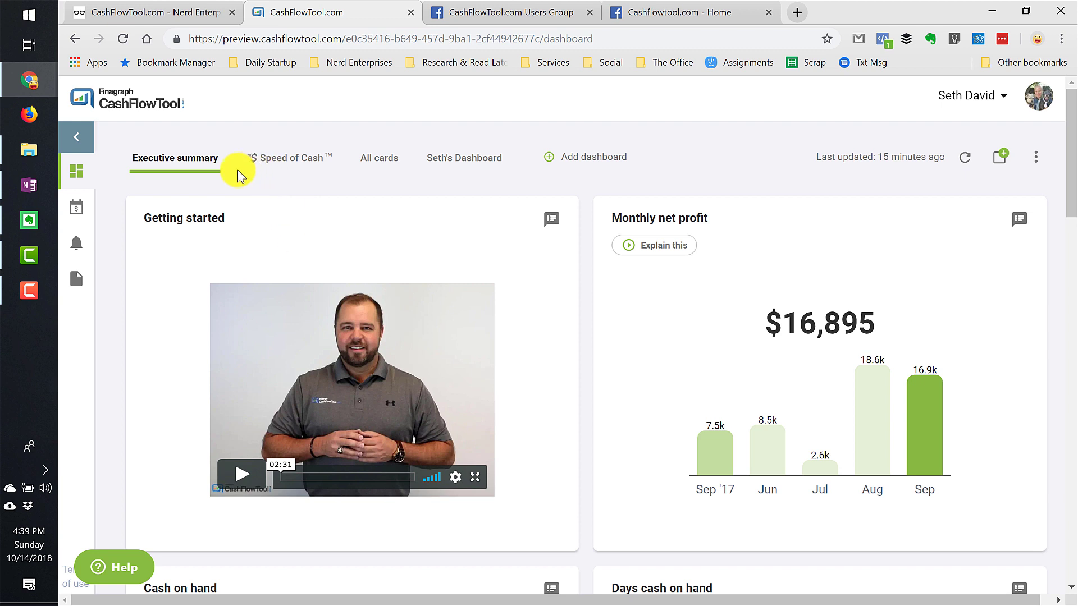
pyautogui.click(734, 181)
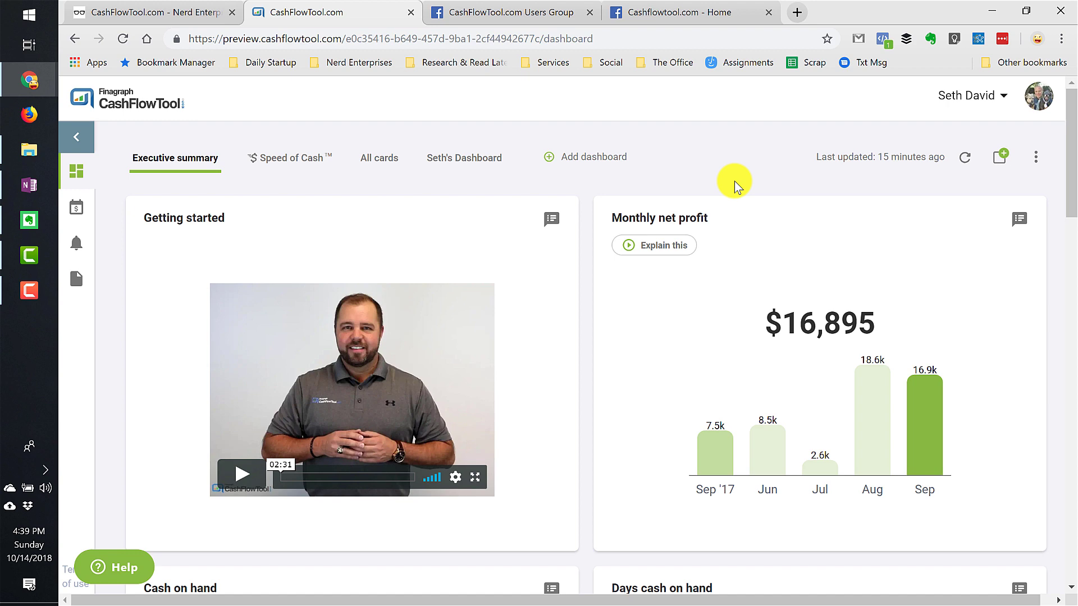
pyautogui.scroll(-3, 690, 264)
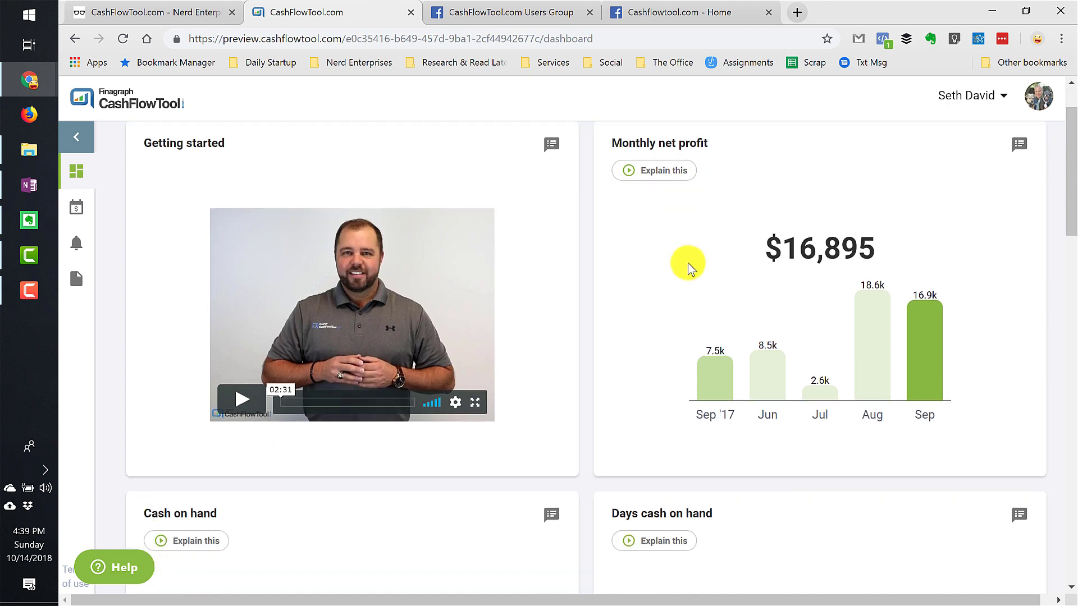
pyautogui.scroll(-3, 608, 286)
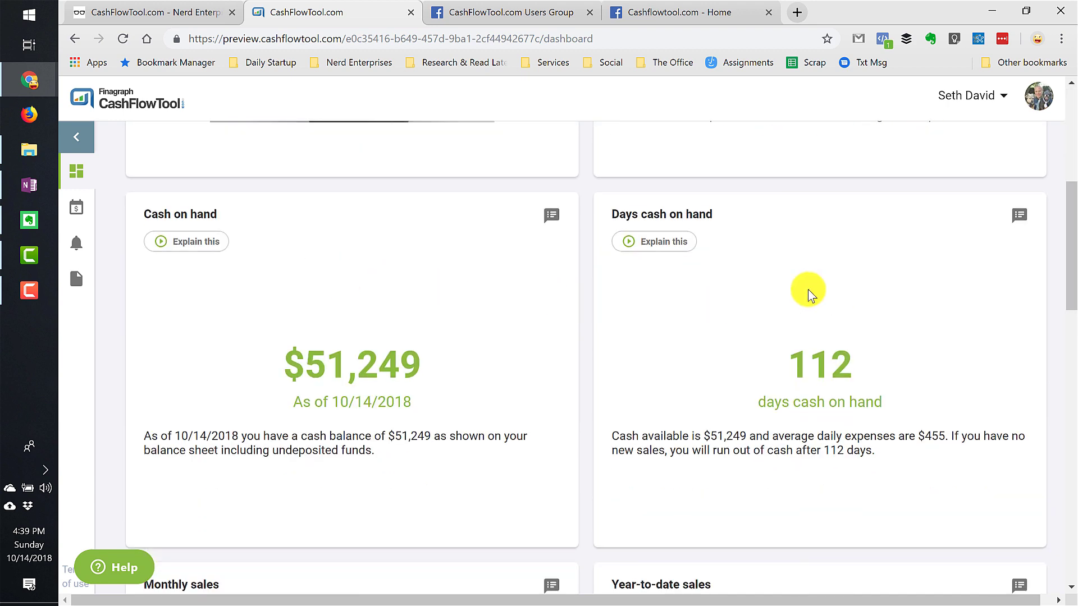
pyautogui.scroll(-3, 691, 294)
pyautogui.scroll(-5, 710, 275)
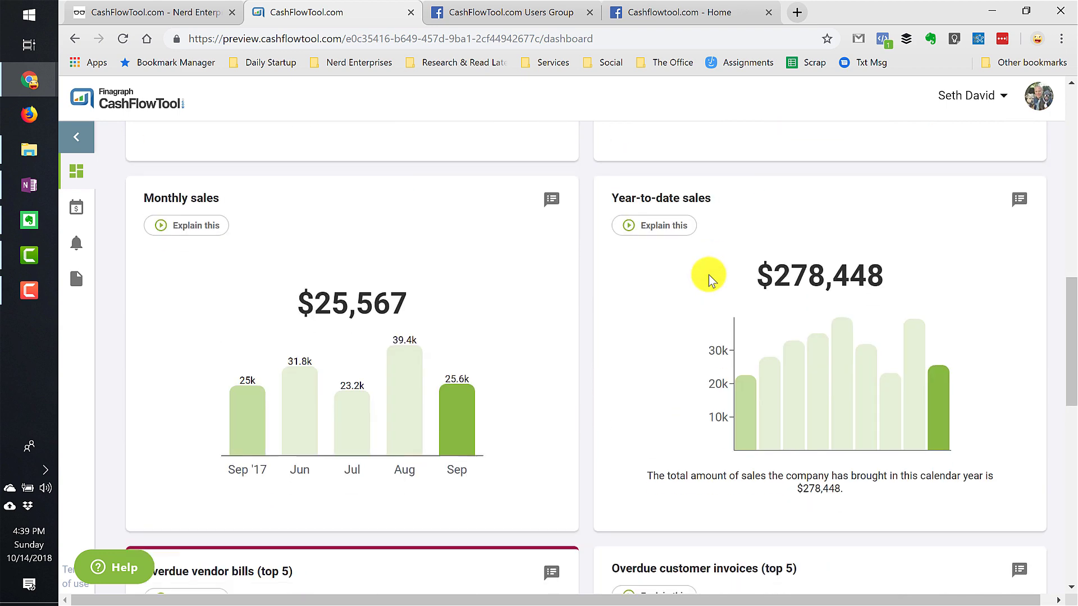
pyautogui.scroll(-5, 691, 225)
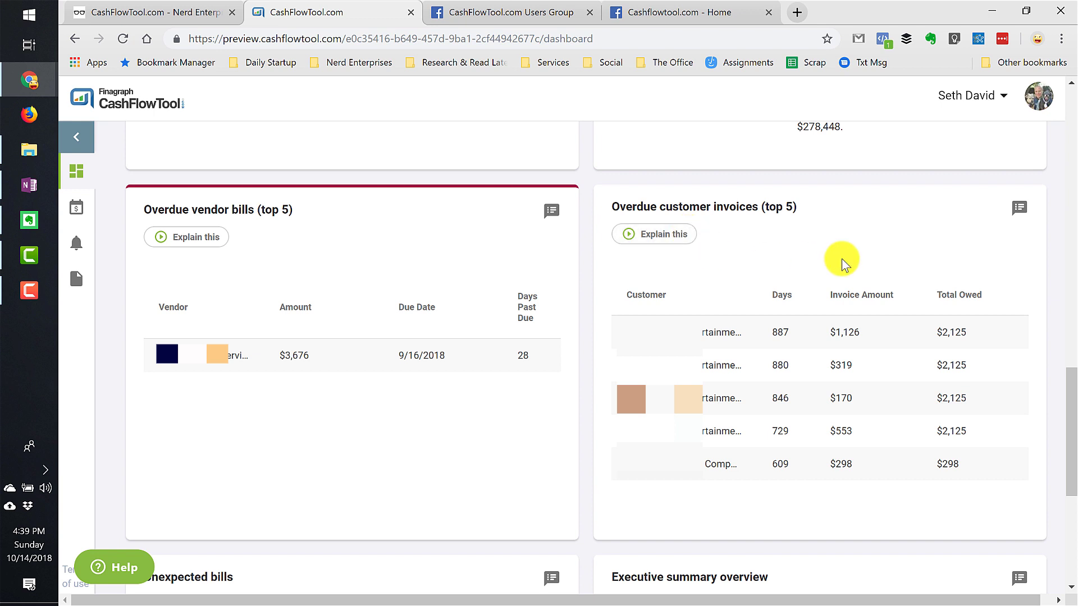
pyautogui.scroll(-1, 842, 261)
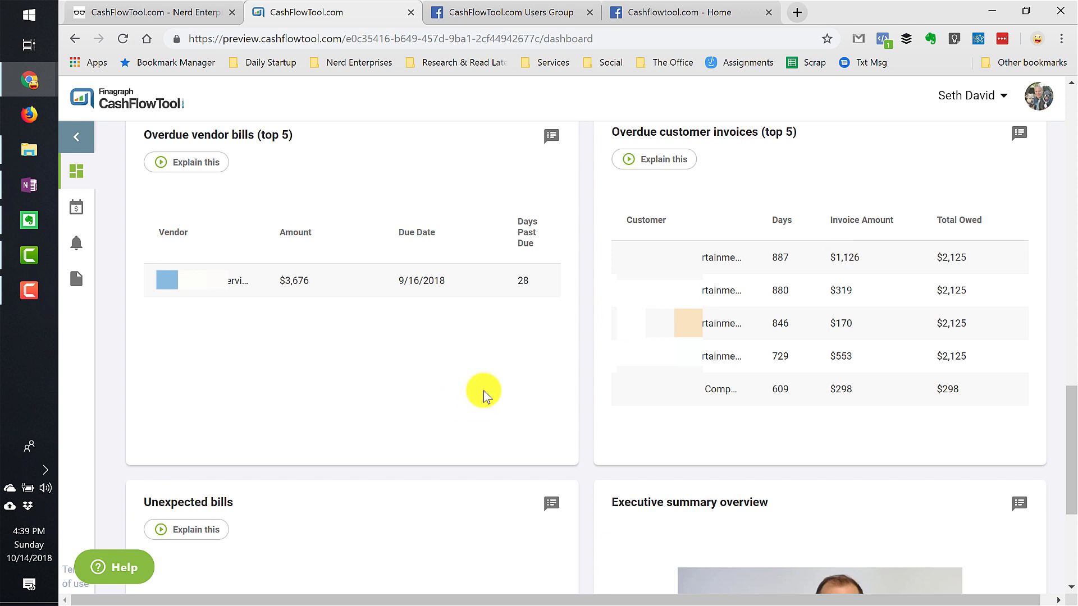
pyautogui.scroll(-1, 863, 347)
pyautogui.scroll(-1, 864, 347)
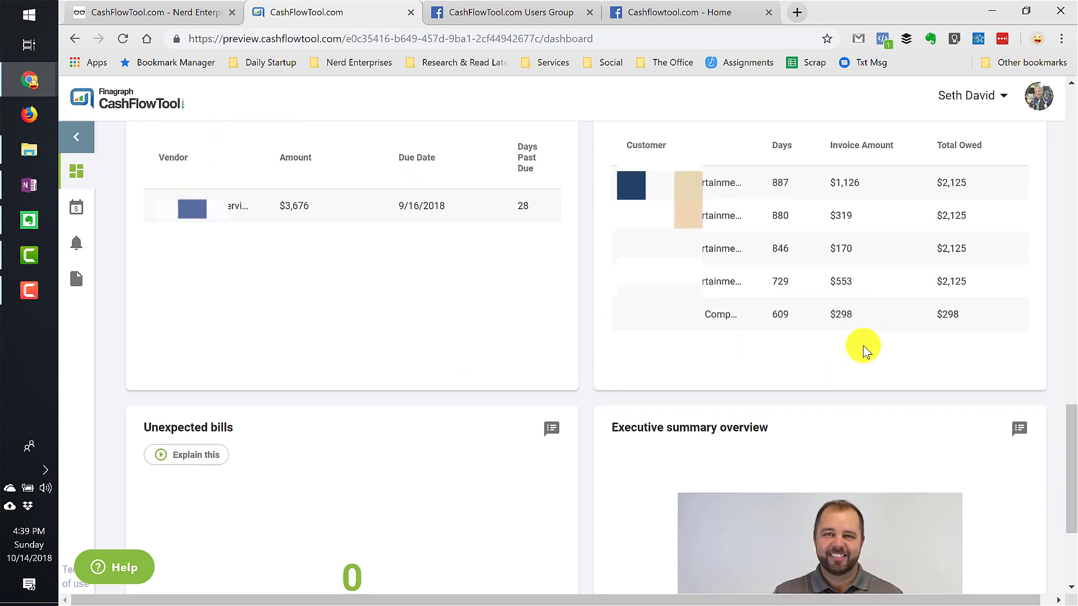
pyautogui.scroll(-3, 862, 349)
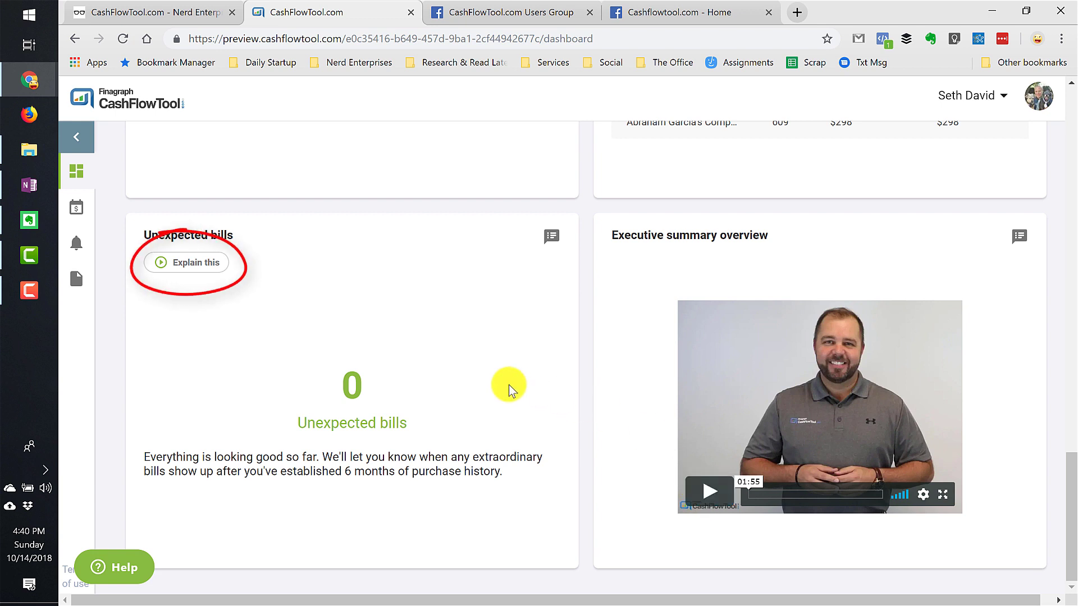
pyautogui.scroll(1, 510, 388)
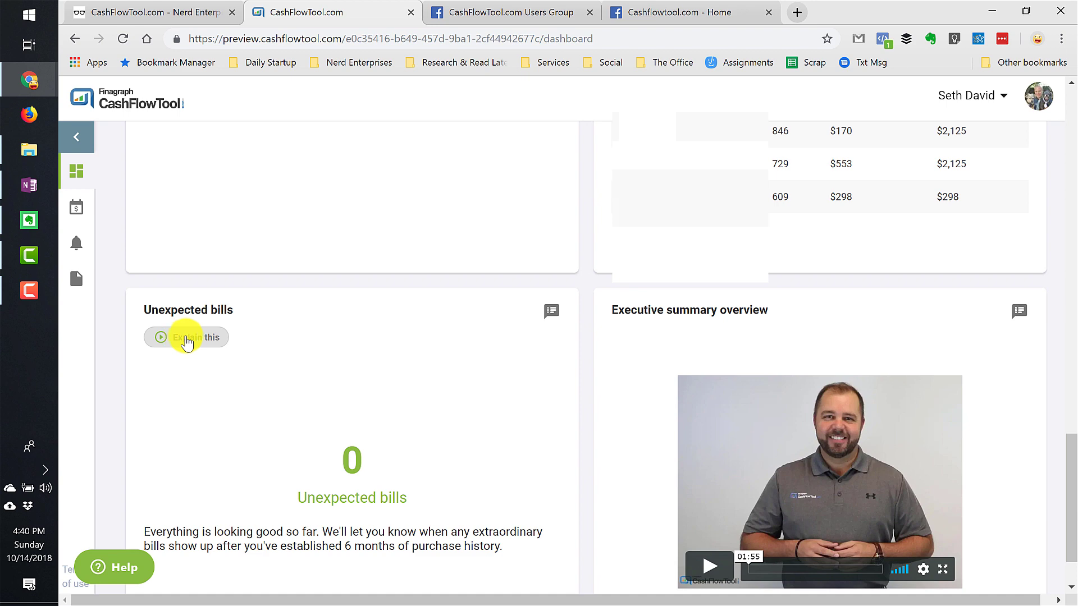
pyautogui.scroll(4, 385, 343)
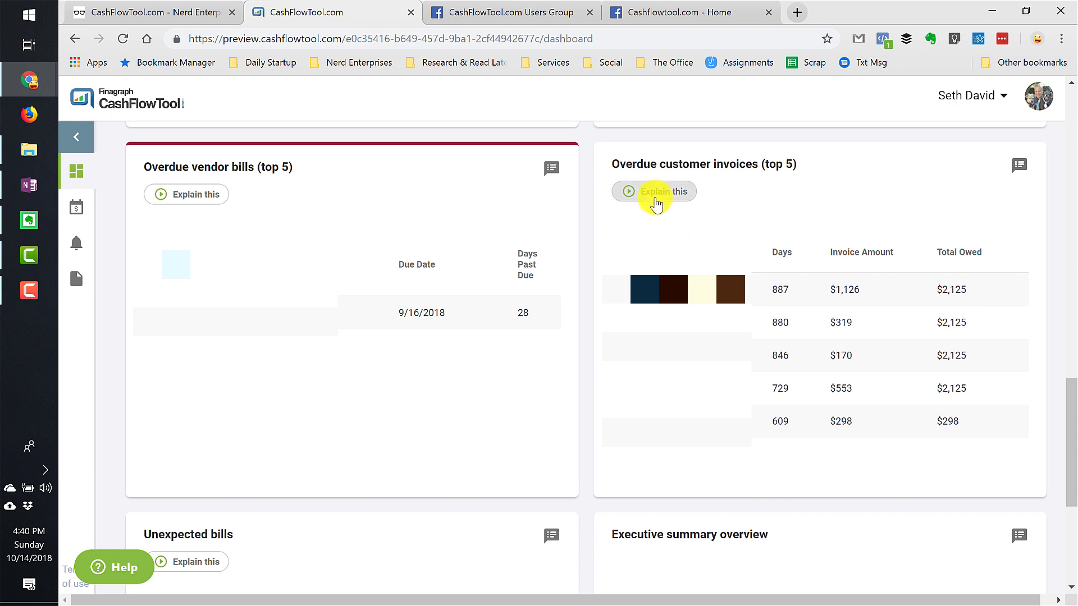
pyautogui.scroll(15, 656, 204)
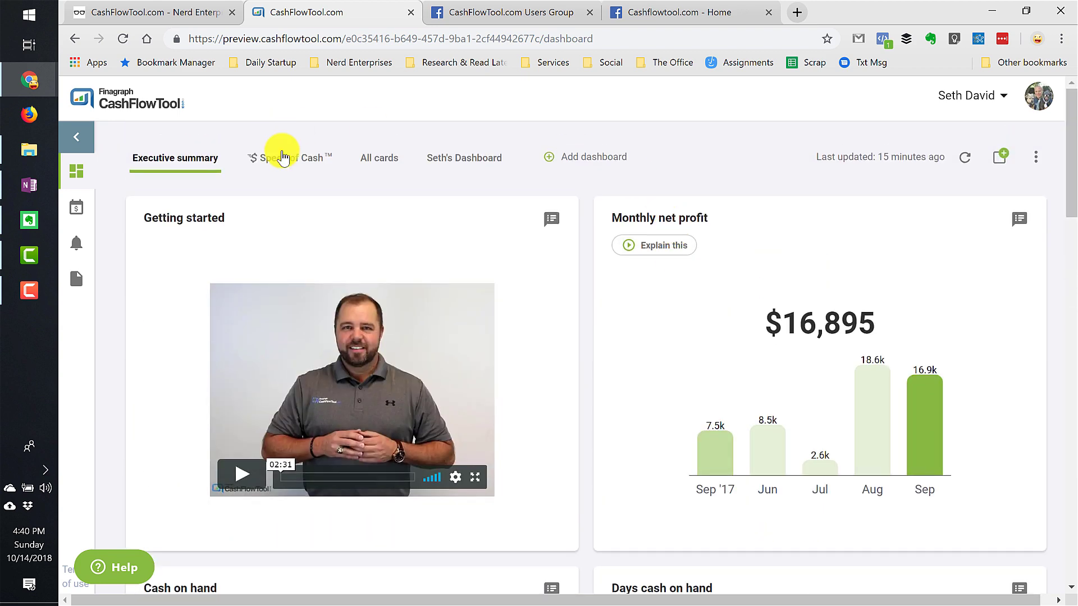
# Review the Speed of Cash cards, then show the All cards dashboard with $51,249 cash on hand.
pyautogui.click(282, 156)
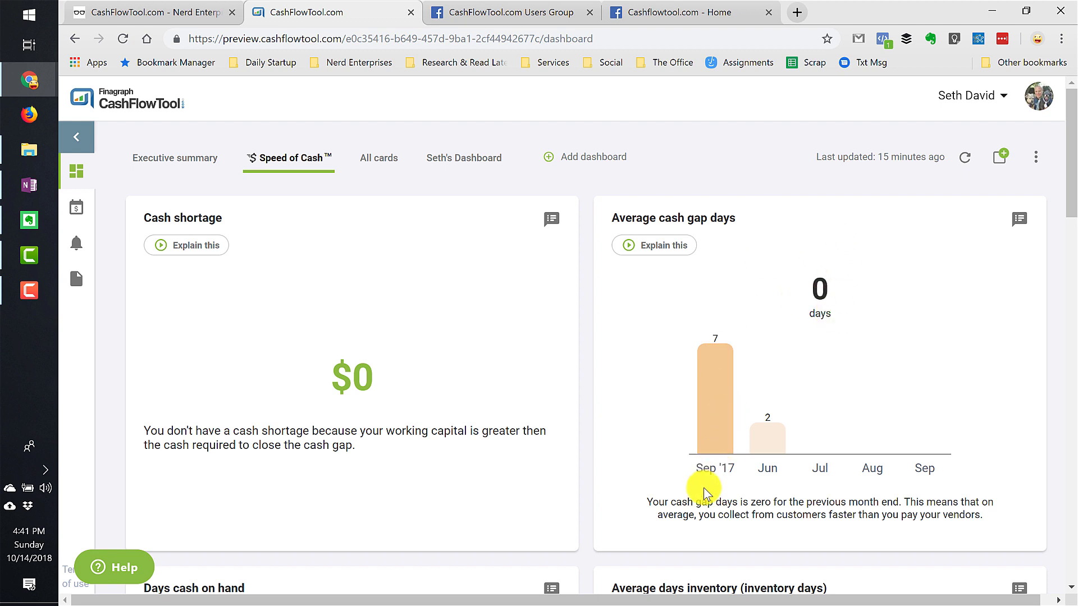
pyautogui.moveTo(796, 515); pyautogui.dragTo(829, 515)
pyautogui.scroll(-1, 872, 450)
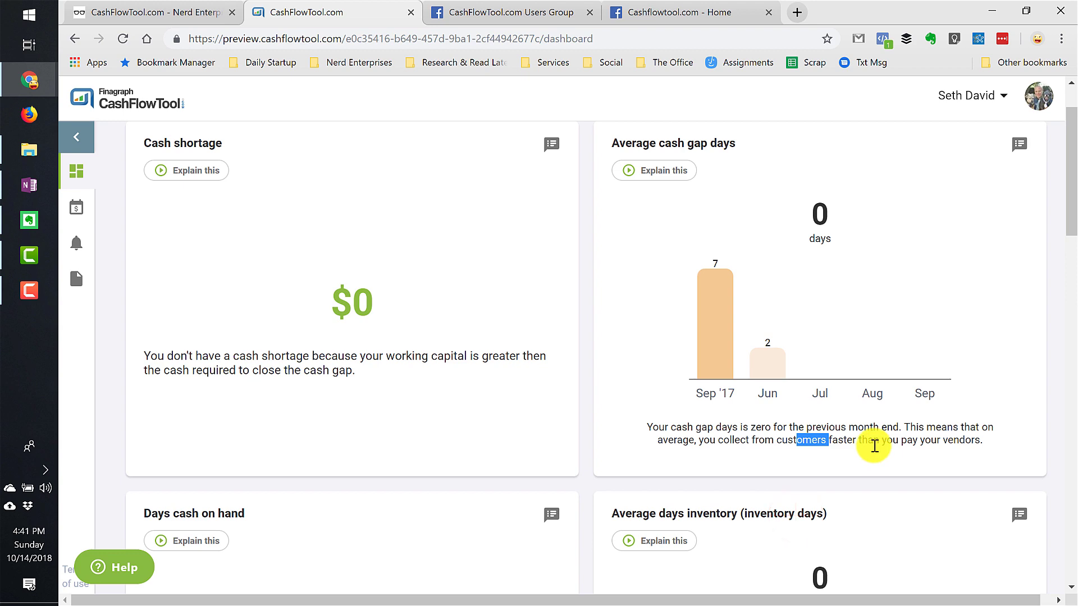
pyautogui.scroll(-4, 875, 446)
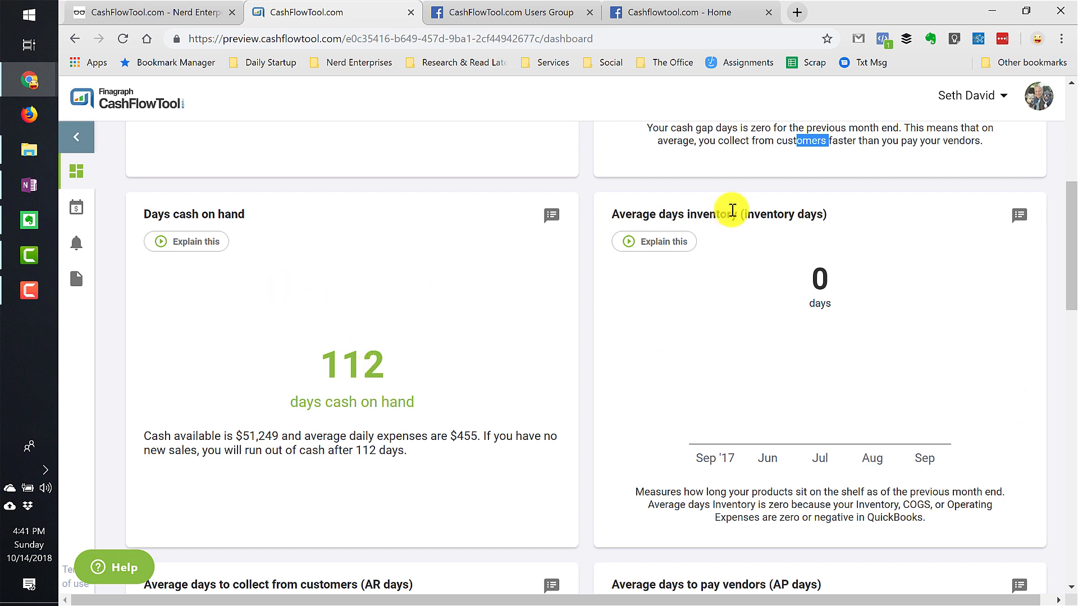
pyautogui.scroll(-1, 761, 319)
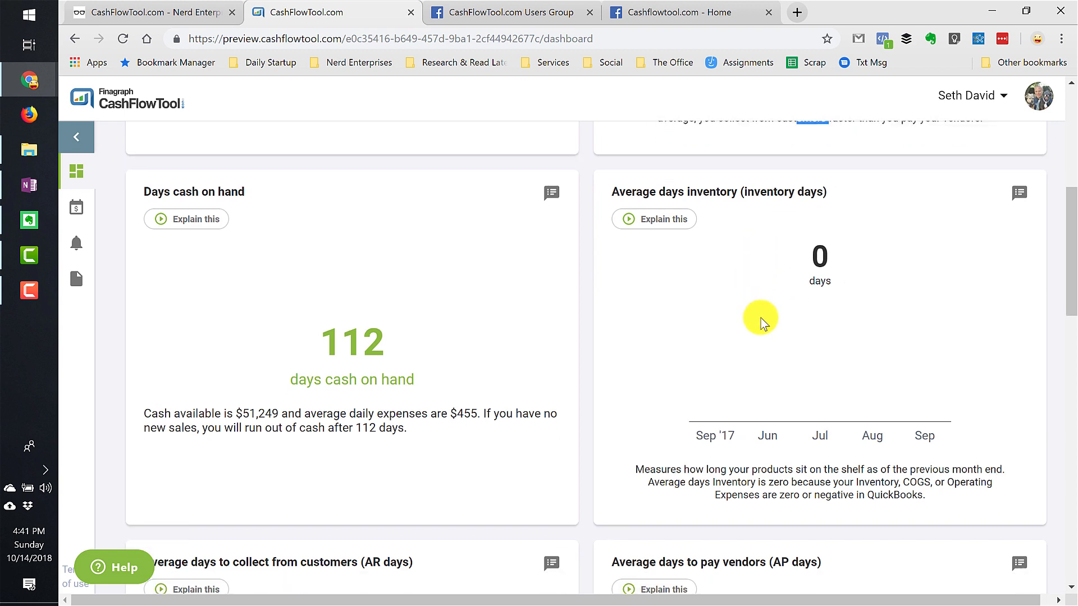
pyautogui.scroll(-1, 762, 322)
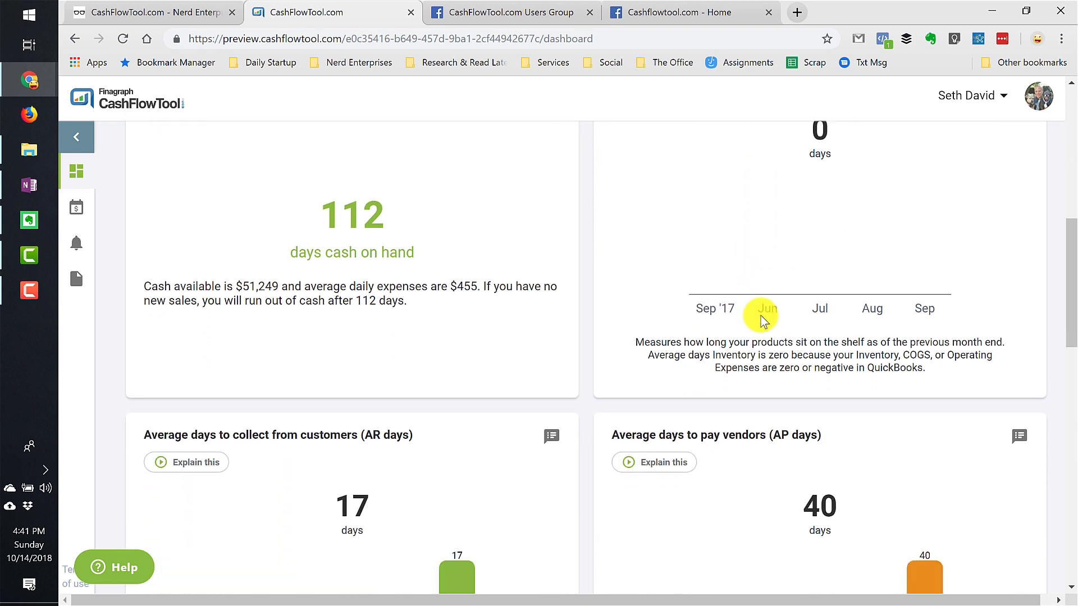
pyautogui.scroll(7, 763, 316)
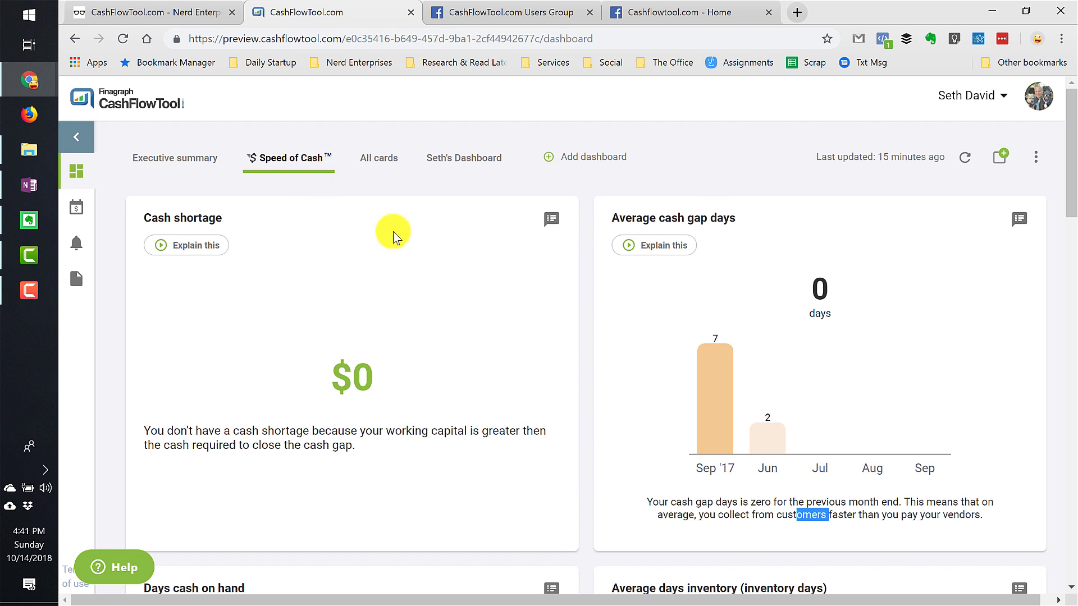
pyautogui.click(385, 165)
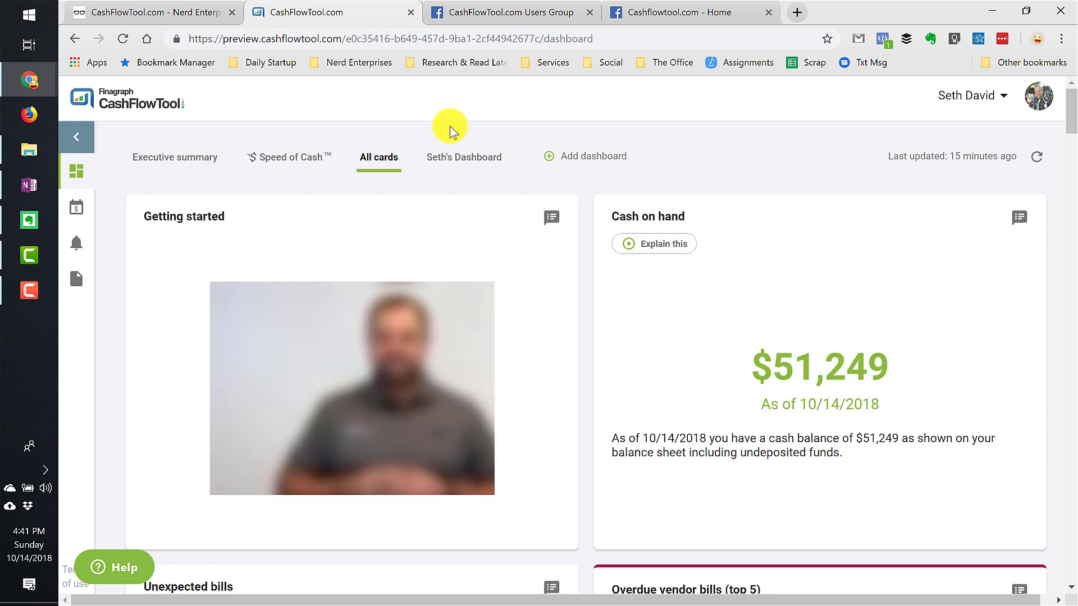
# Show the custom dashboard and browse the Add cards list without adding any card.
pyautogui.click(465, 159)
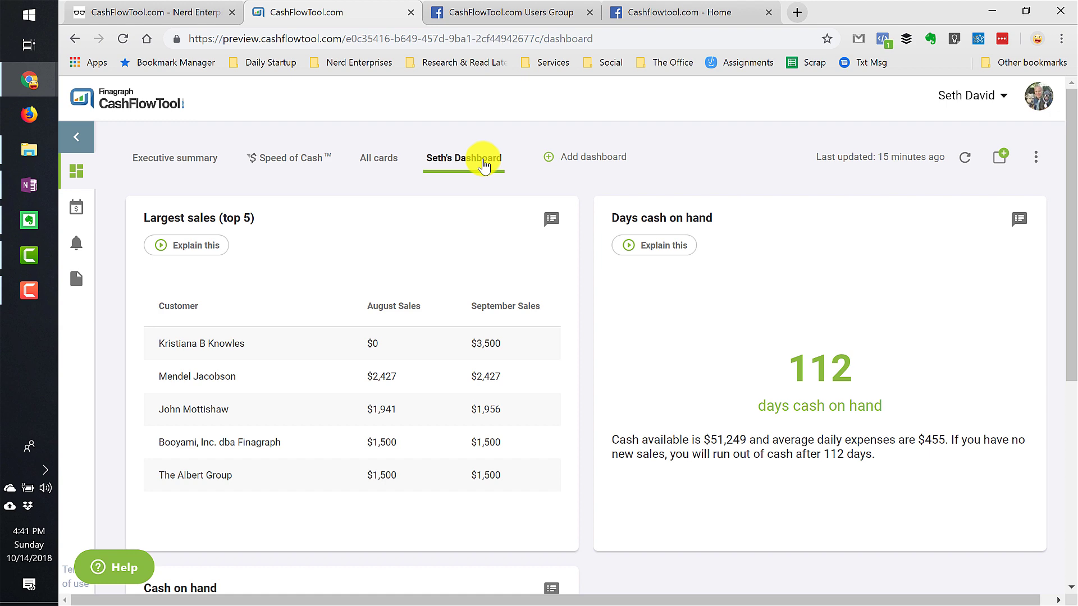
pyautogui.click(1000, 159)
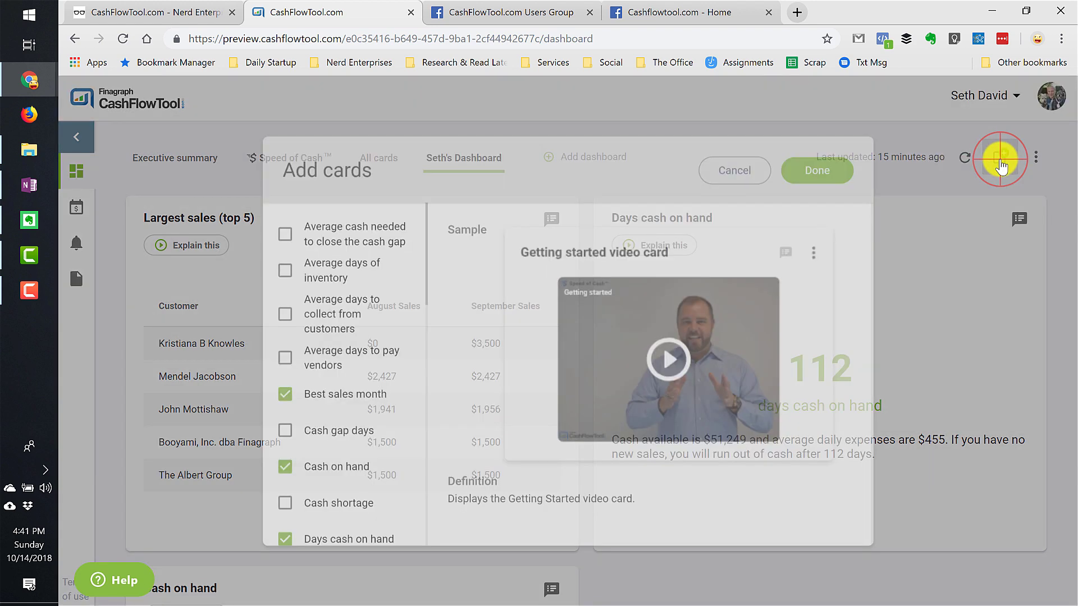
pyautogui.scroll(-1, 318, 337)
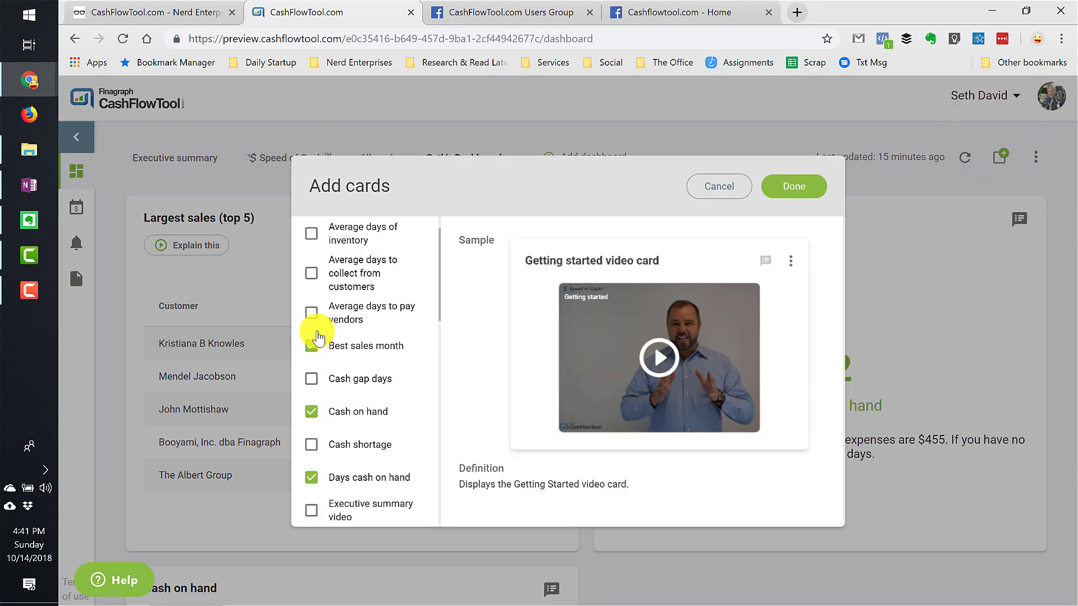
pyautogui.scroll(-6, 319, 337)
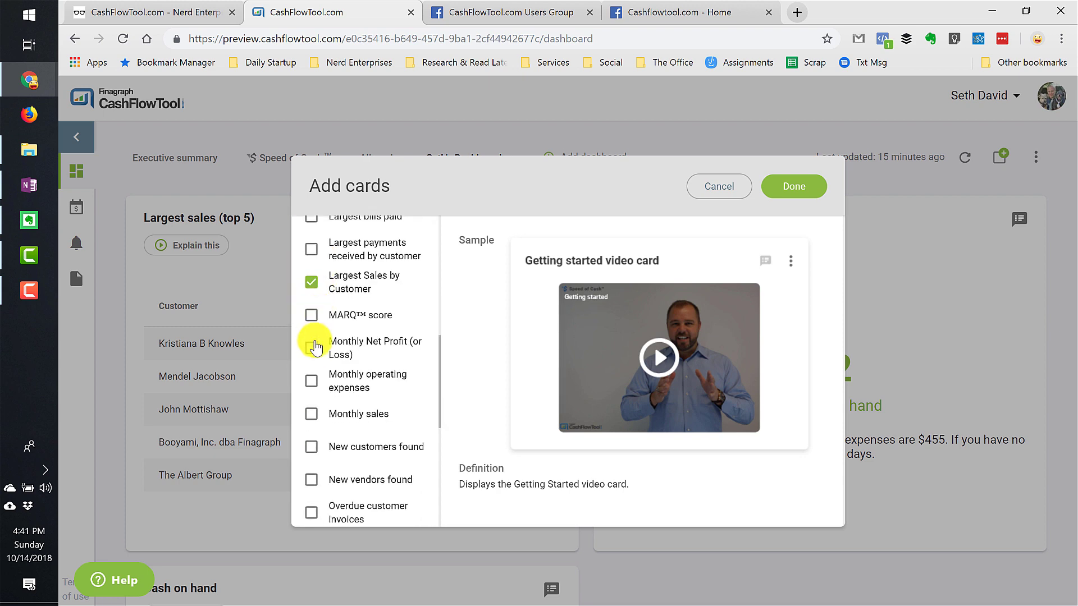
pyautogui.scroll(-3, 337, 351)
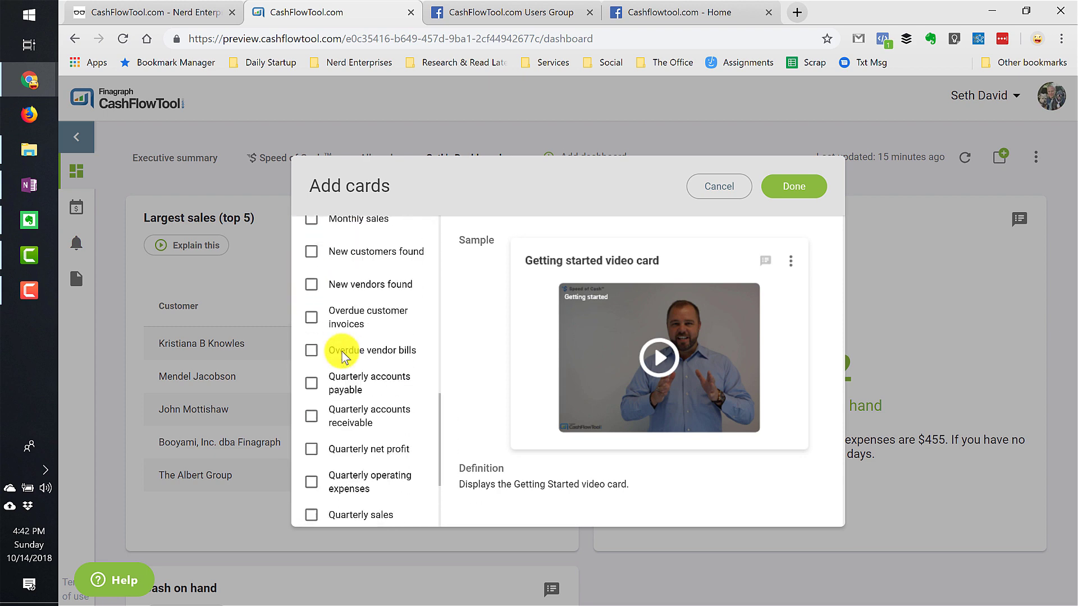
pyautogui.click(716, 186)
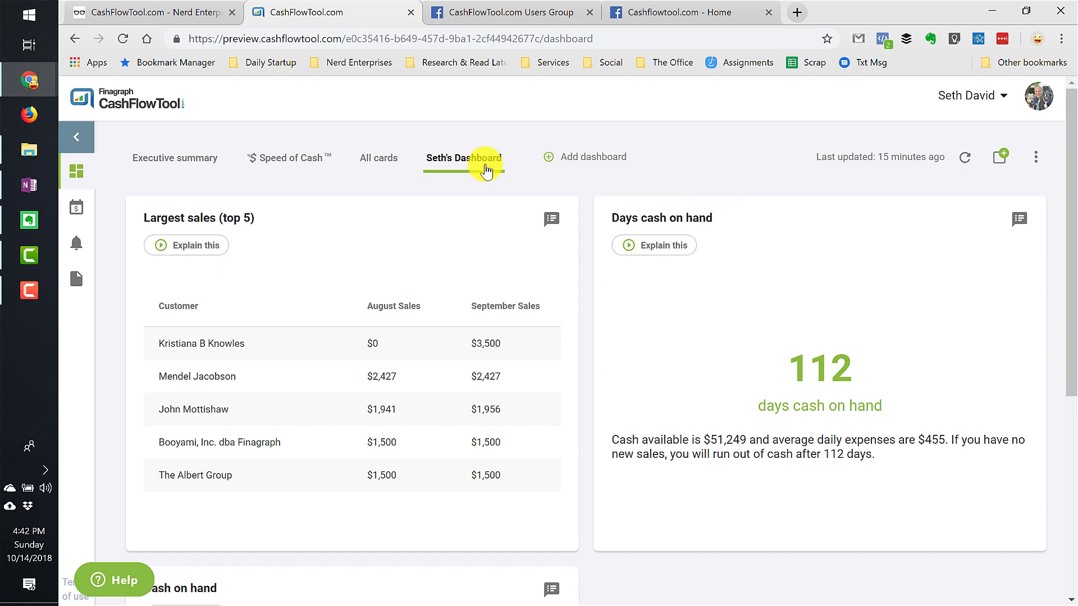
# Show the cash flow Calendar down to the Oct 28 row and $73.1K ending cash.
pyautogui.click(77, 209)
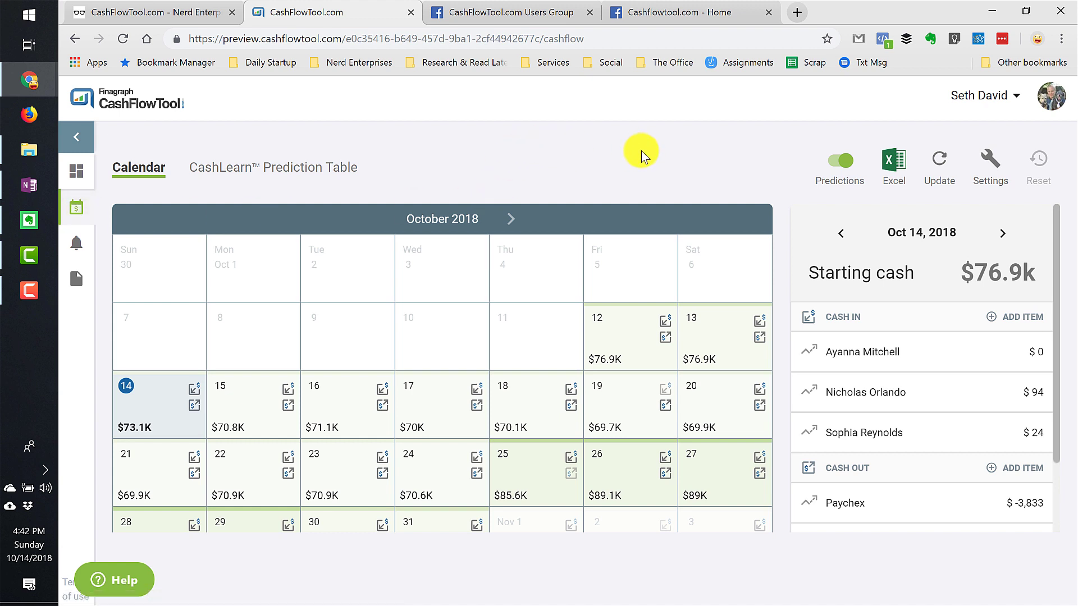
pyautogui.click(852, 274)
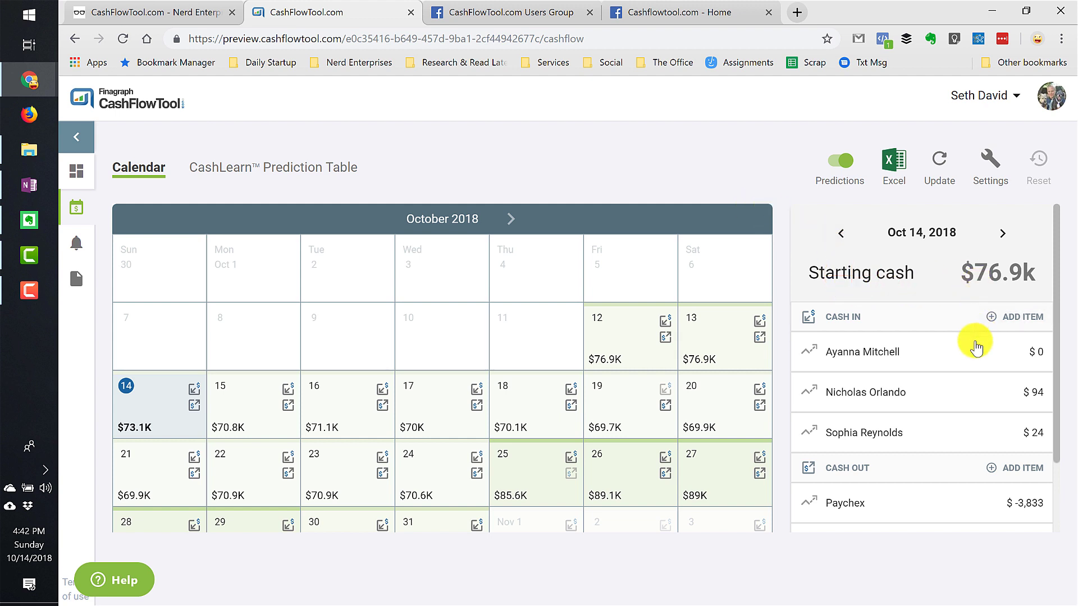
pyautogui.scroll(-1, 976, 345)
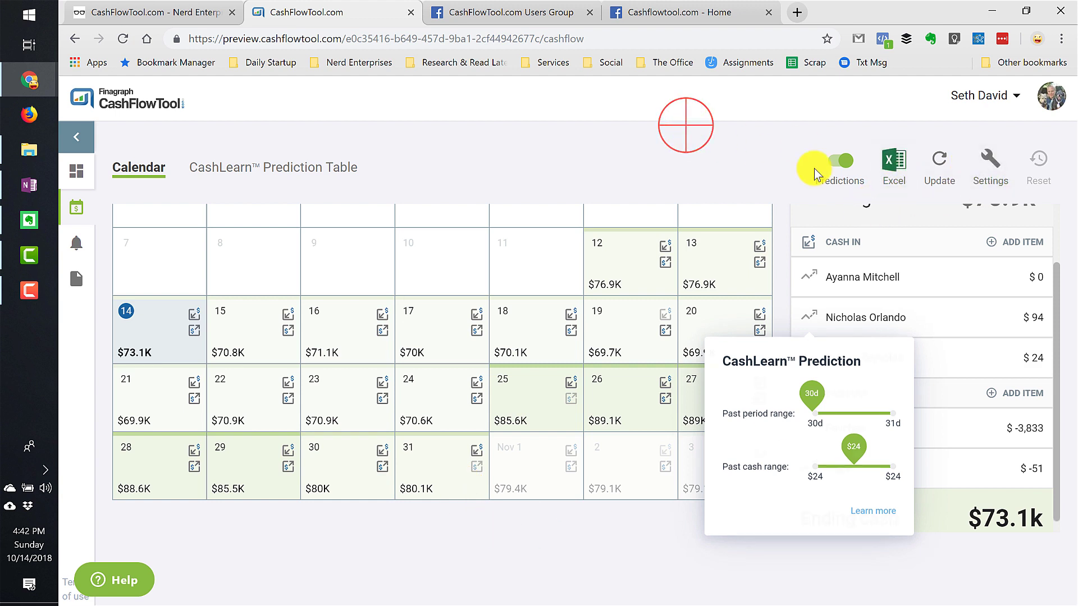
pyautogui.click(977, 170)
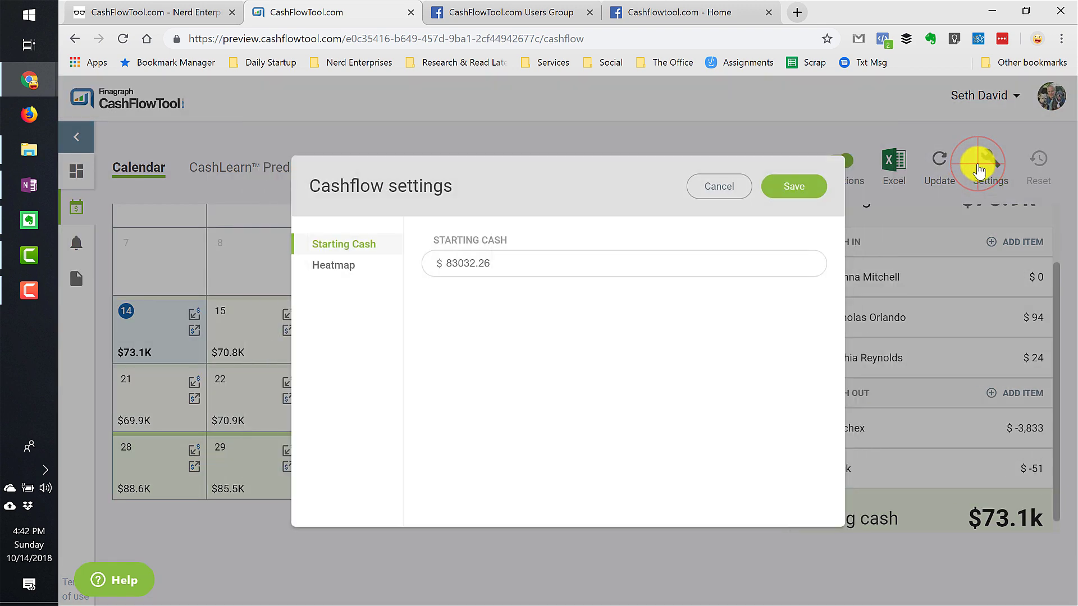
pyautogui.click(525, 263)
pyautogui.click(332, 268)
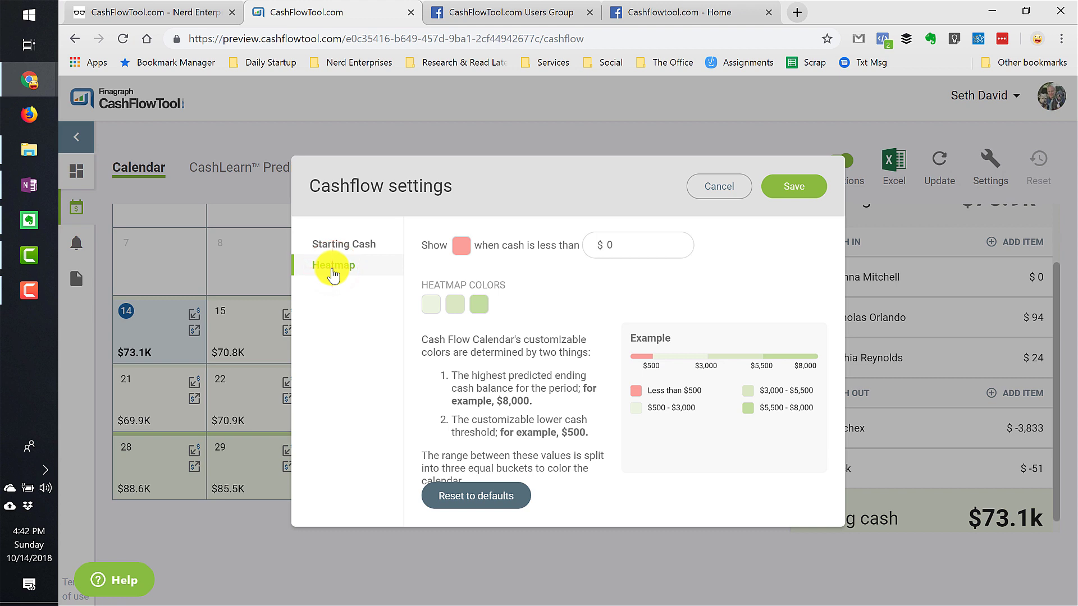
pyautogui.click(618, 245)
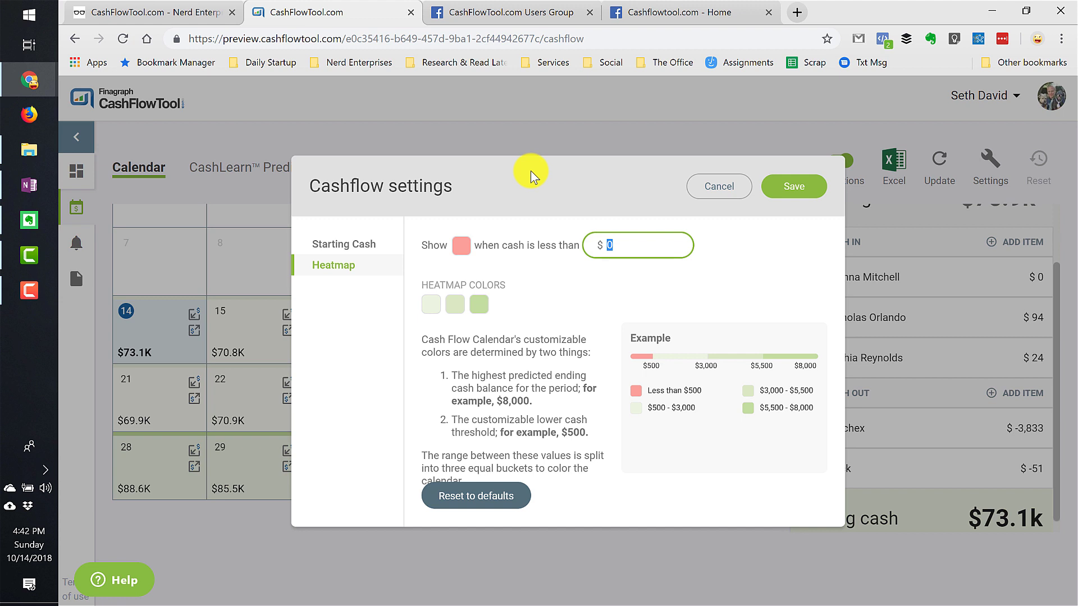
pyautogui.click(643, 247)
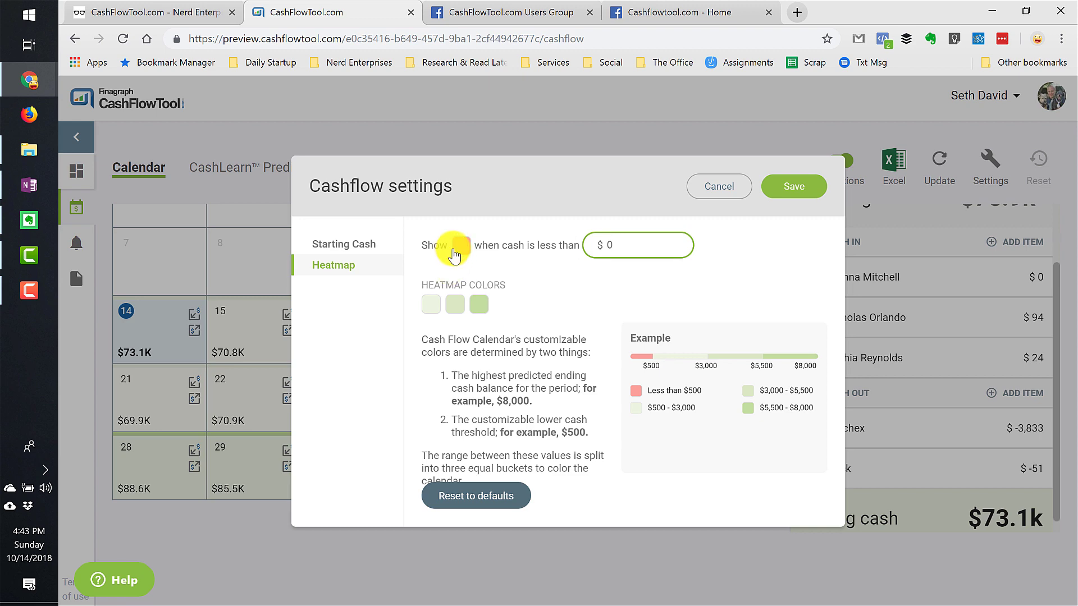
pyautogui.click(724, 189)
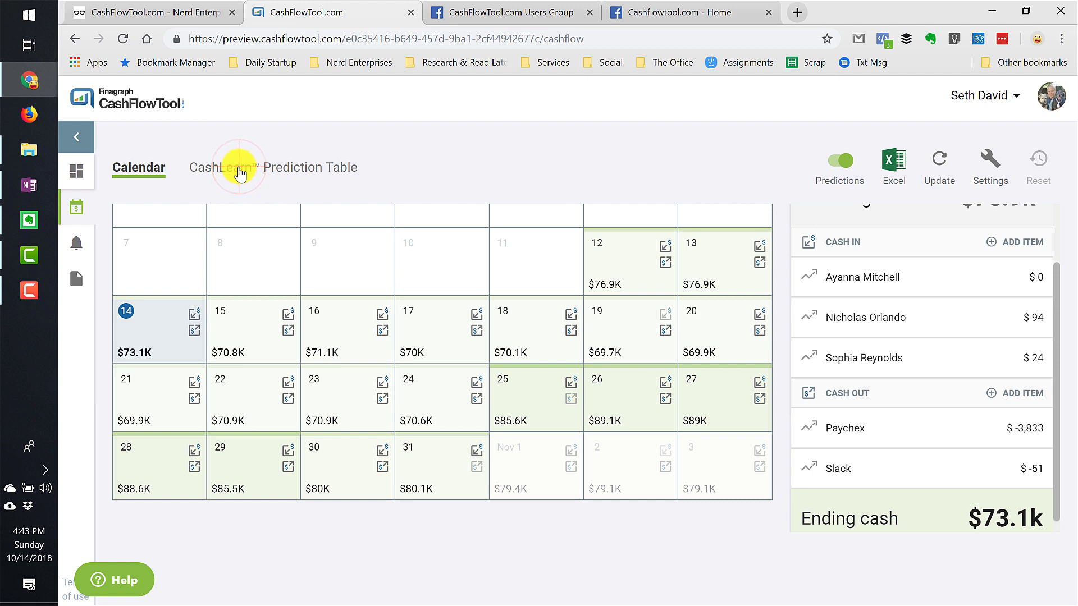
pyautogui.click(306, 172)
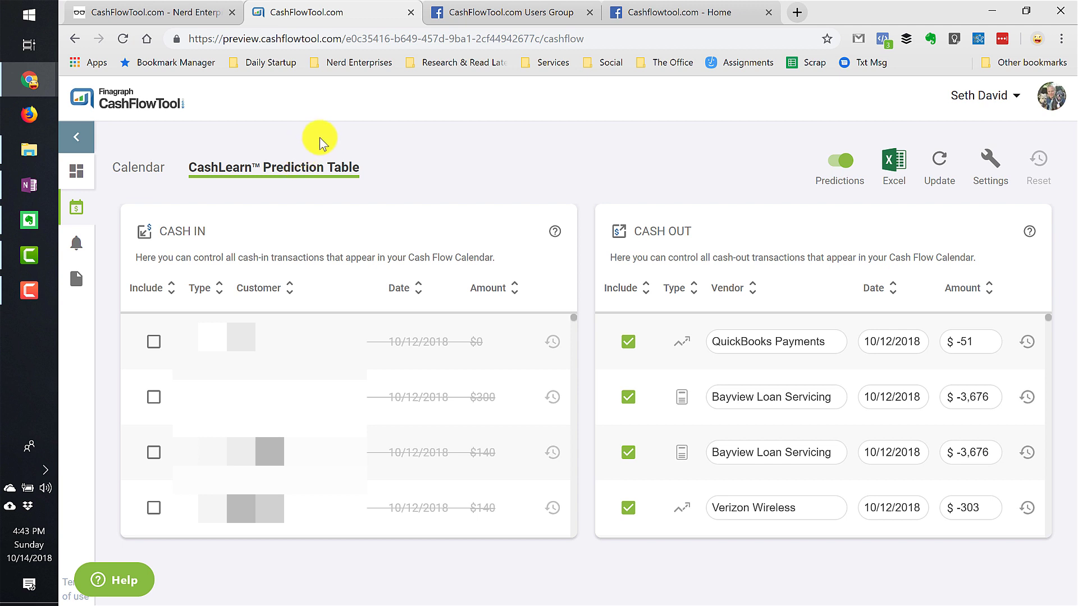
pyautogui.scroll(-2, 242, 393)
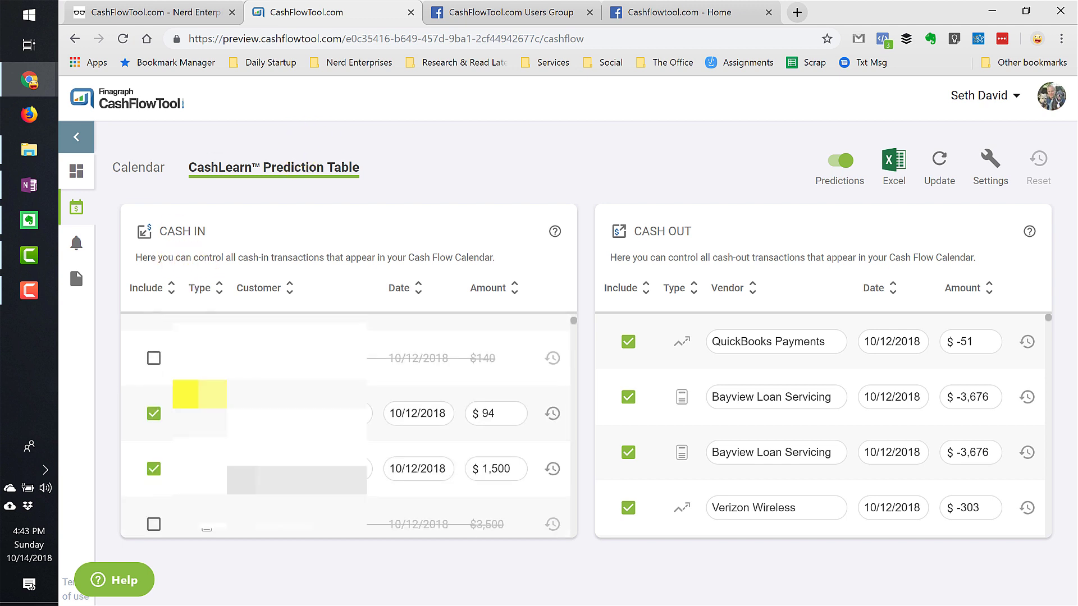
pyautogui.scroll(-1, 177, 418)
pyautogui.scroll(-4, 168, 419)
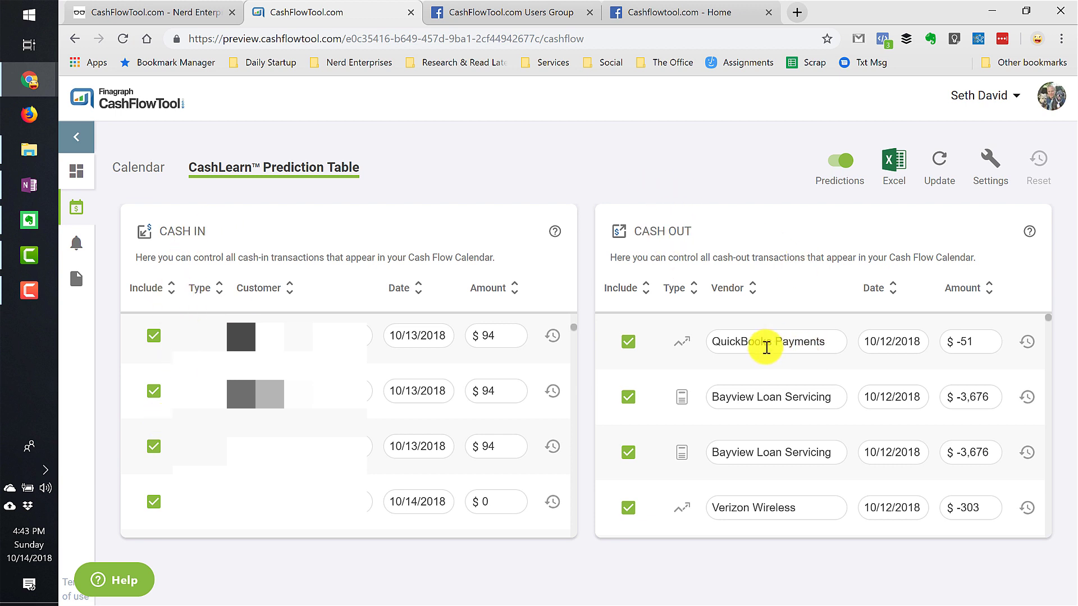
pyautogui.scroll(-4, 766, 348)
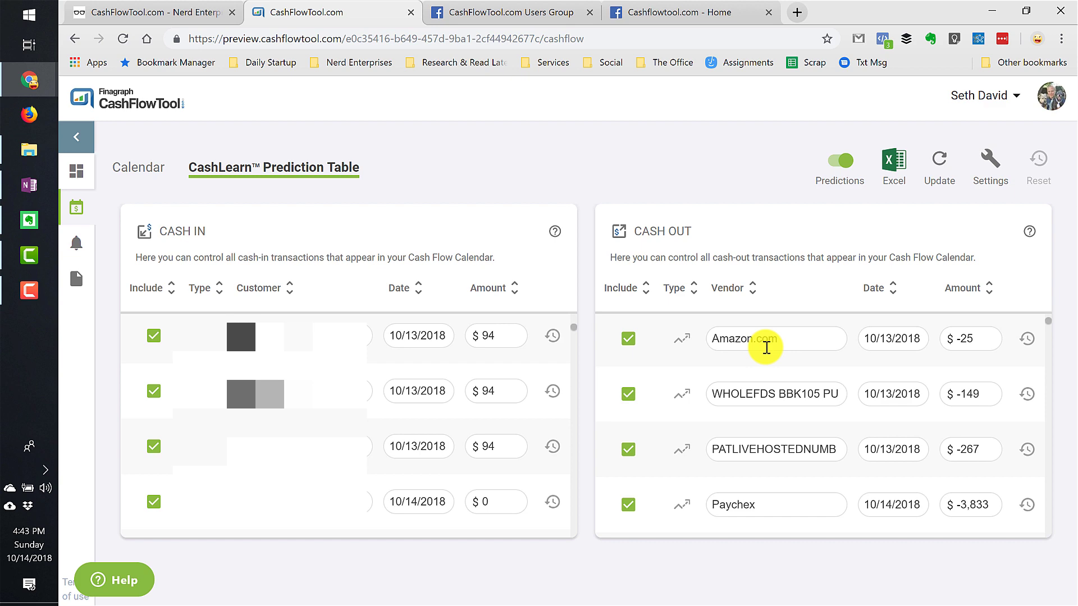
# Browse the alerts and activity feed, then start a team post as a Set reminder form.
pyautogui.click(143, 167)
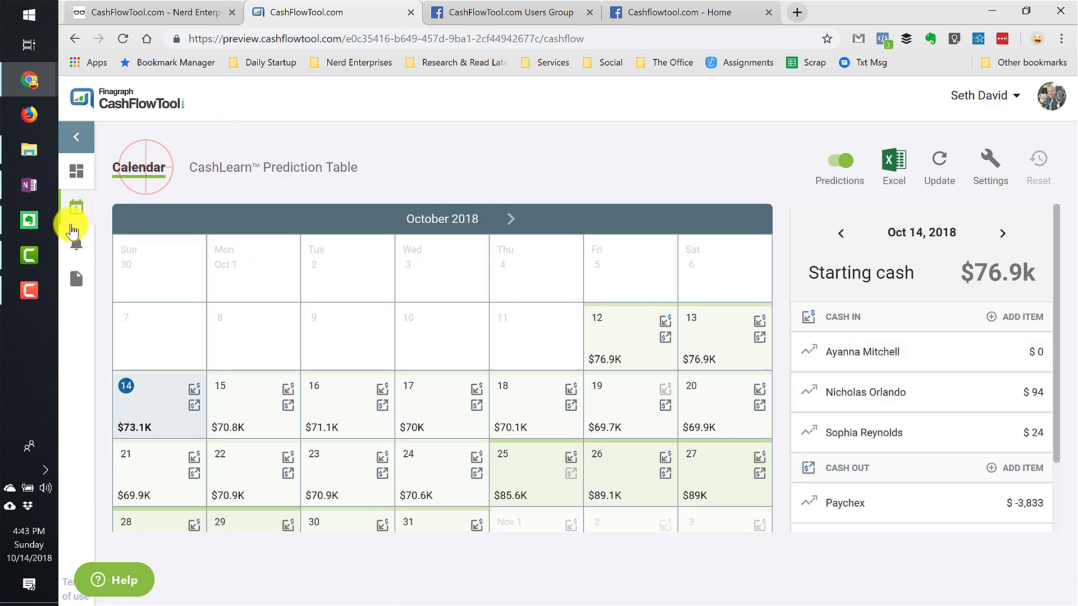
pyautogui.click(75, 243)
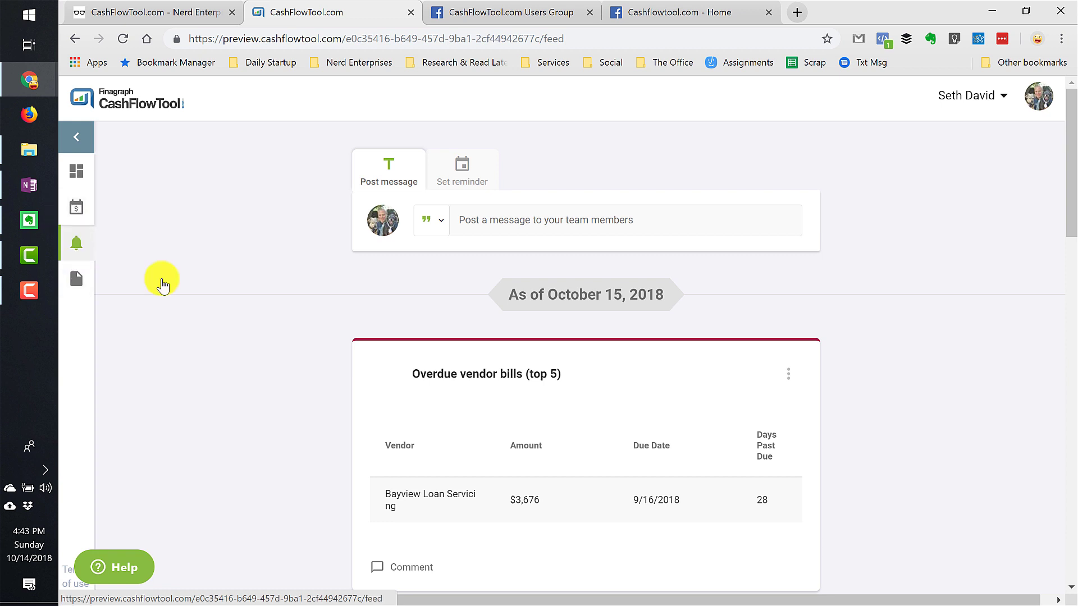
pyautogui.click(926, 293)
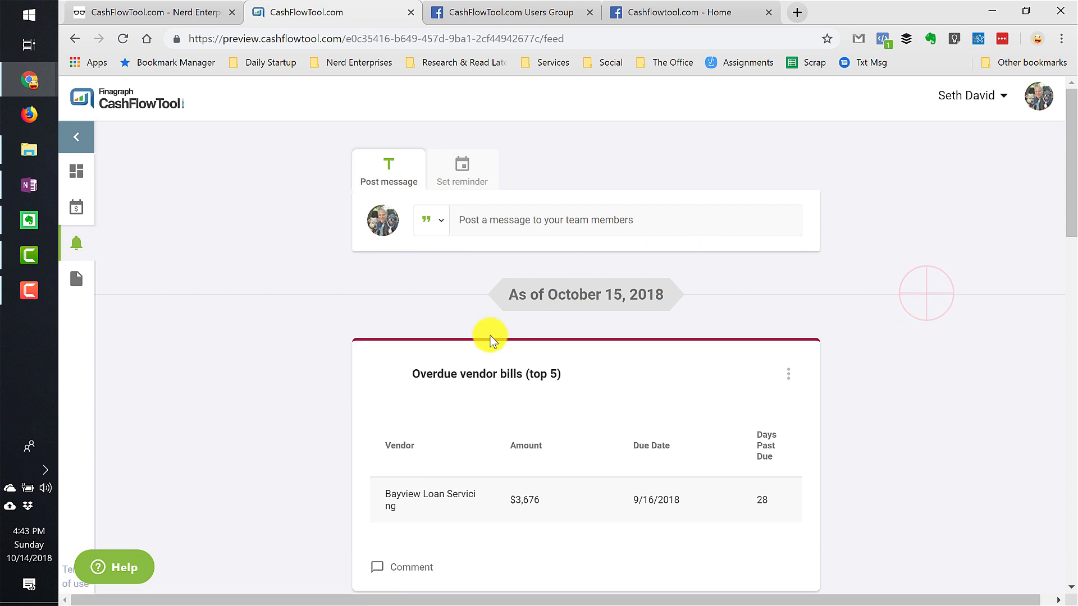
pyautogui.scroll(-9, 492, 337)
pyautogui.scroll(-11, 490, 338)
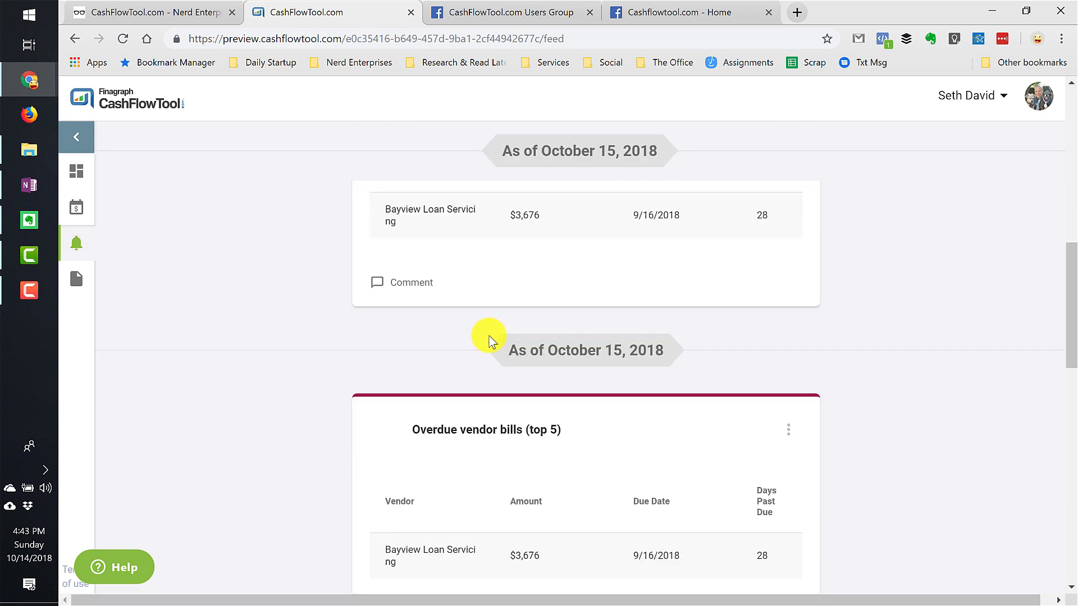
pyautogui.scroll(15, 464, 352)
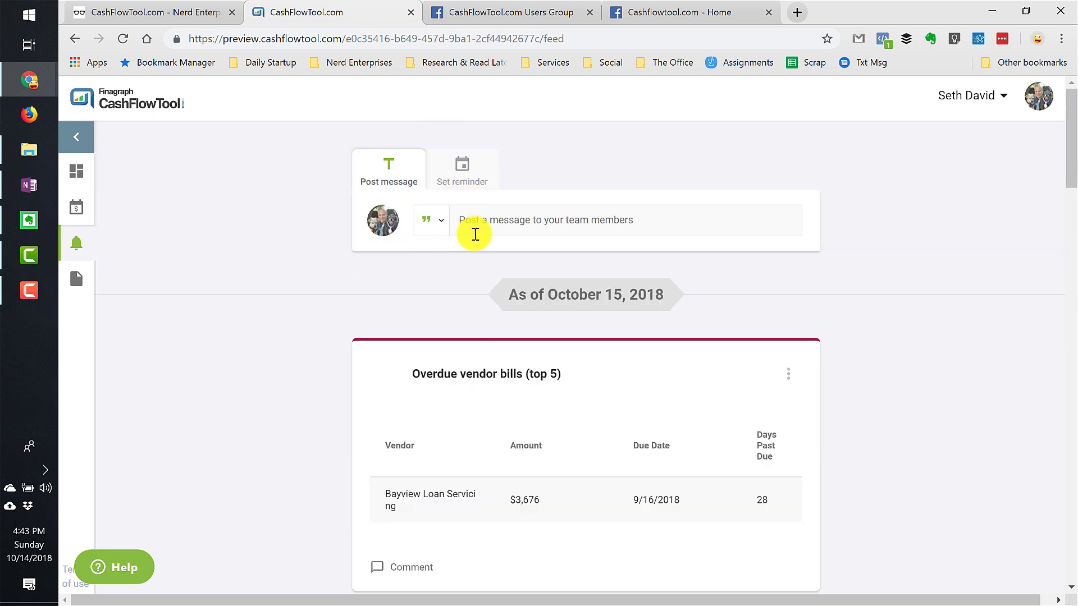
pyautogui.click(481, 220)
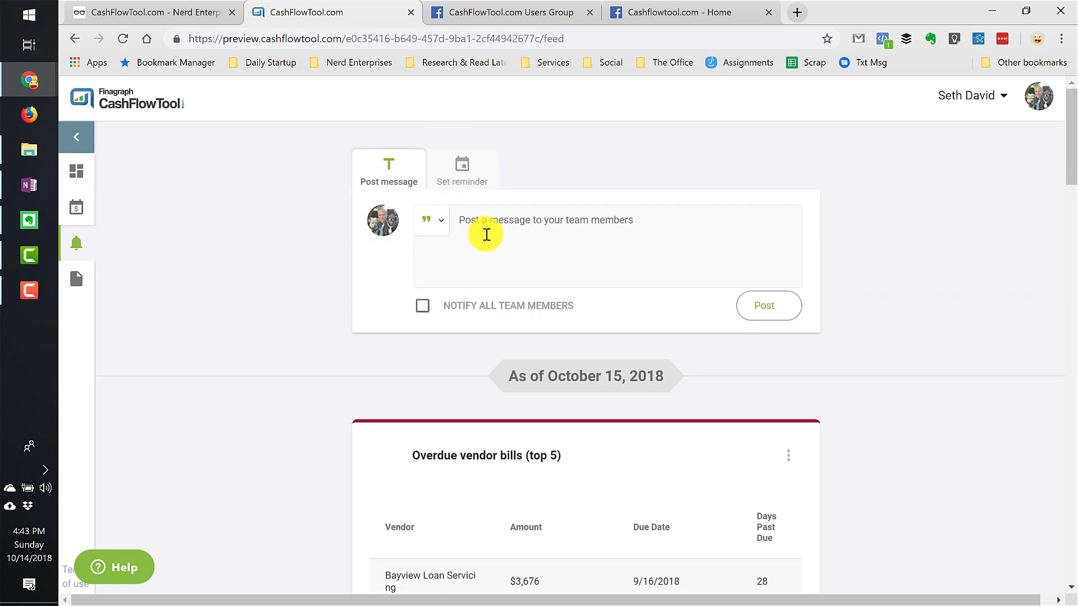
pyautogui.click(460, 167)
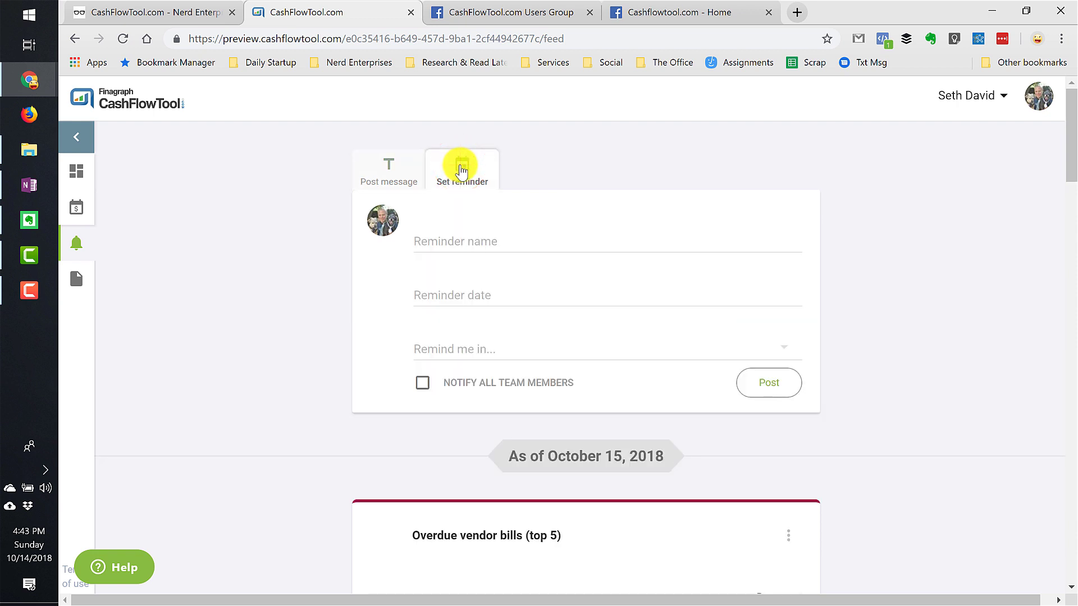
# Check the empty Documents list, cancel the add-document form, and go back to the Executive summary.
pyautogui.click(75, 283)
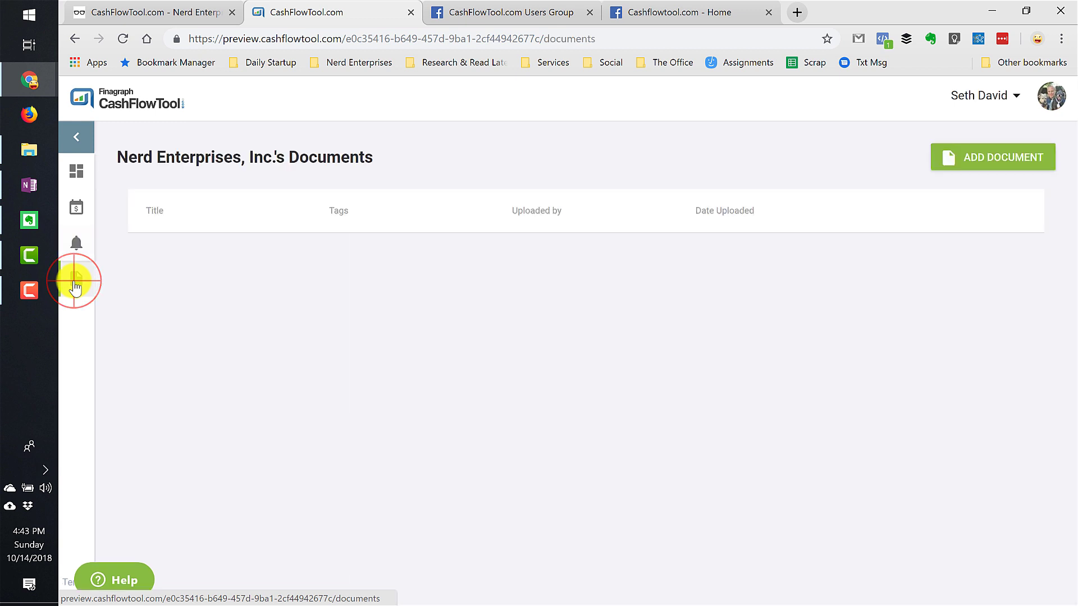
pyautogui.click(986, 164)
pyautogui.click(321, 334)
pyautogui.click(319, 397)
pyautogui.click(312, 256)
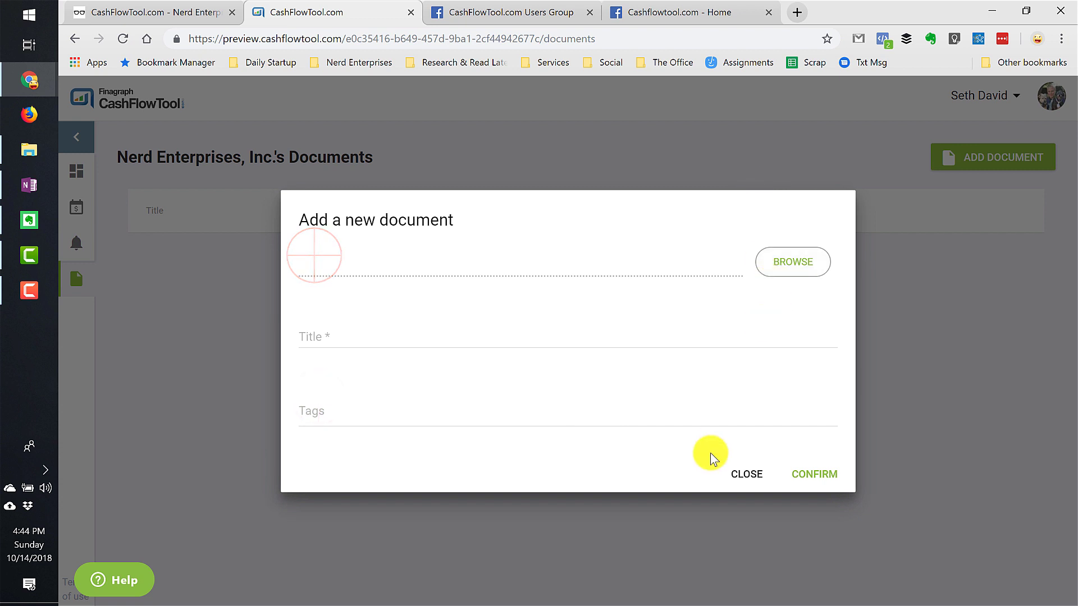
pyautogui.click(746, 476)
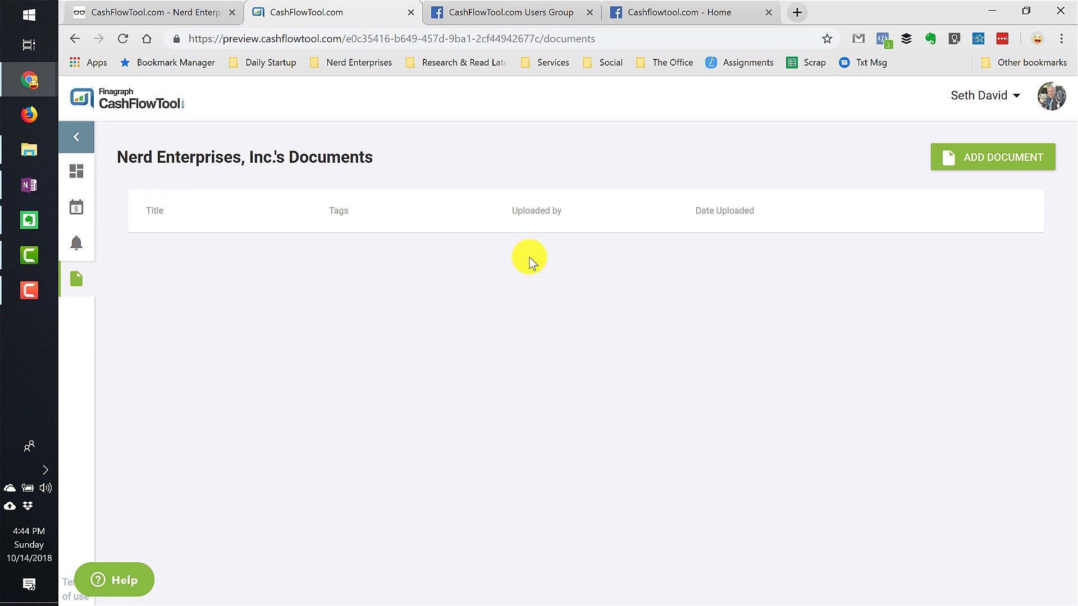
pyautogui.click(82, 173)
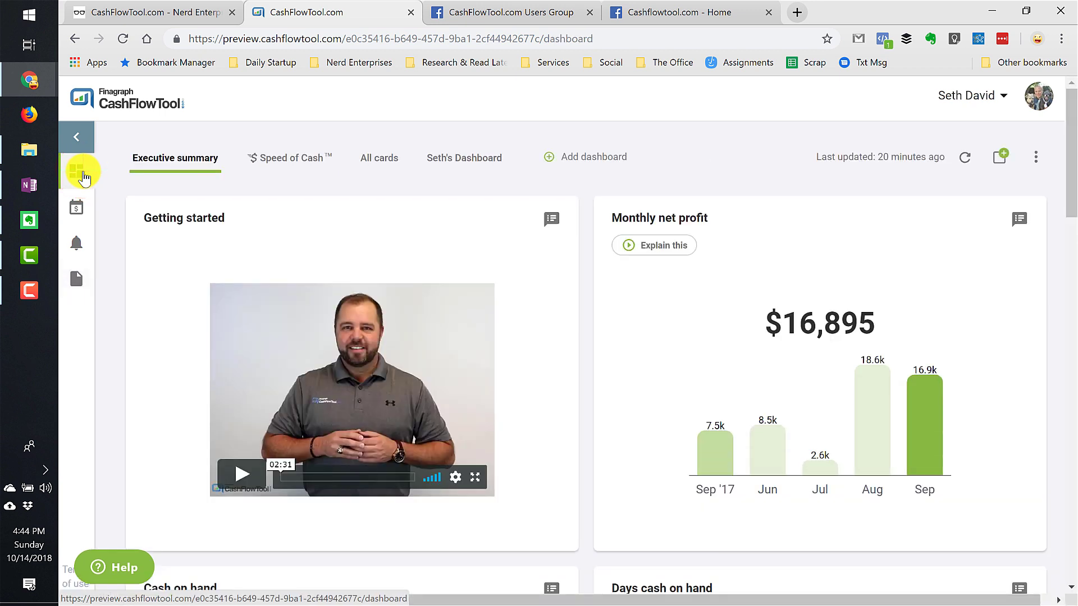
# Show the Nerd Enterprises partner page scrolled to the Facebook Page and Group links.
pyautogui.click(184, 13)
pyautogui.scroll(-5, 605, 301)
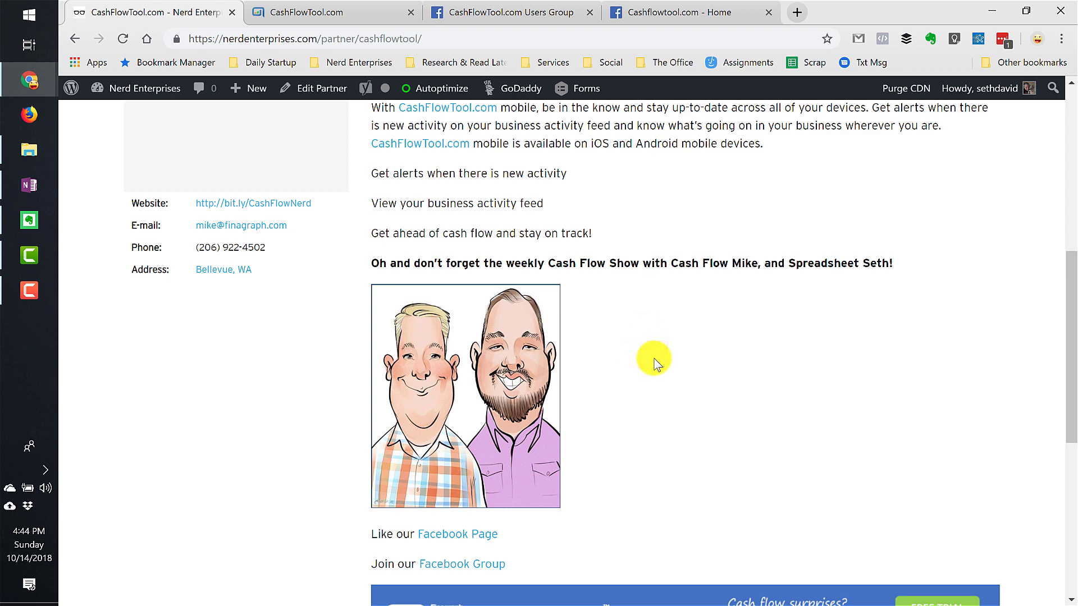
pyautogui.scroll(-1, 653, 339)
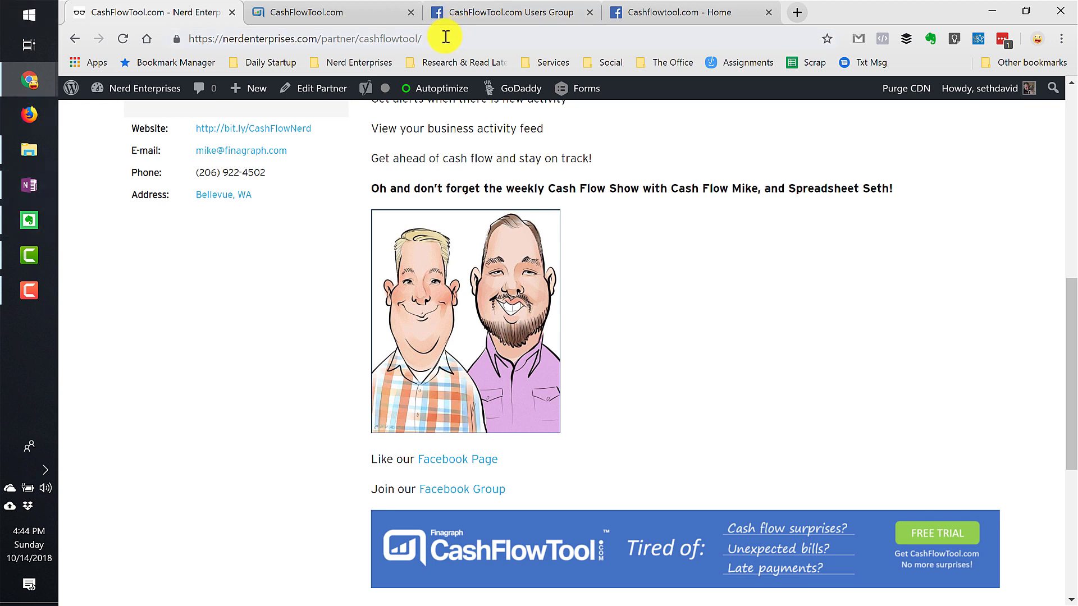
pyautogui.click(673, 294)
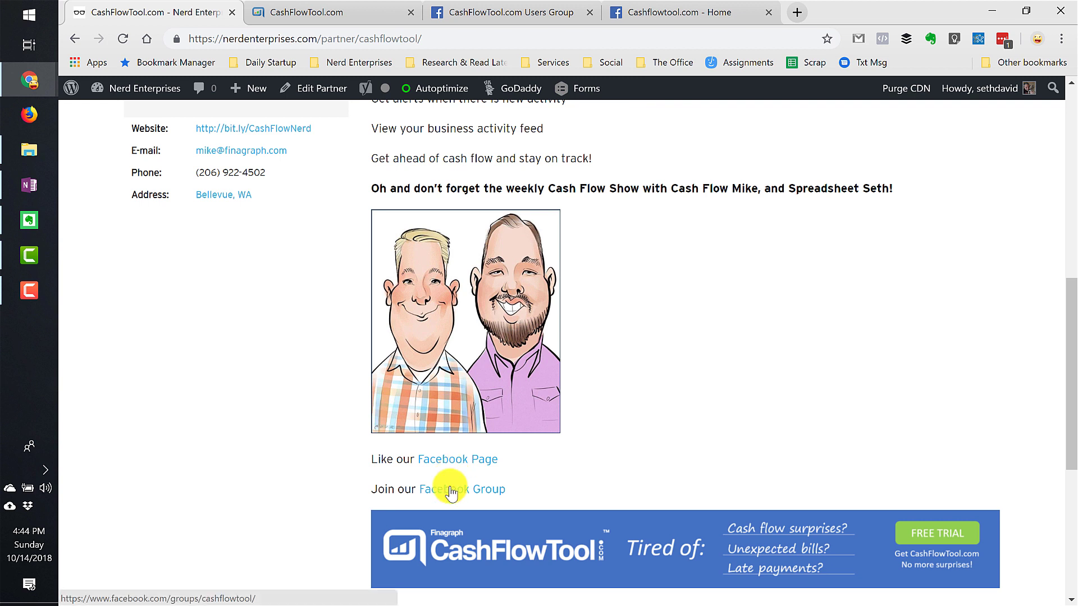
# Select the promo code 'NERD' in the USE PROMO CODE monthly-fee discount heading.
pyautogui.scroll(4, 702, 393)
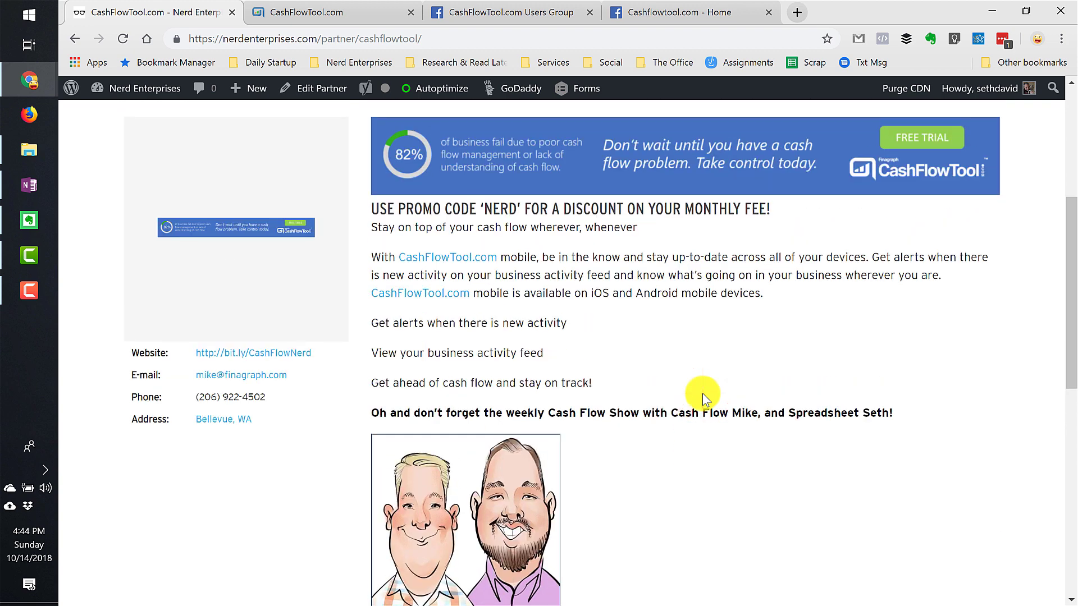
pyautogui.scroll(5, 702, 393)
pyautogui.scroll(-4, 702, 393)
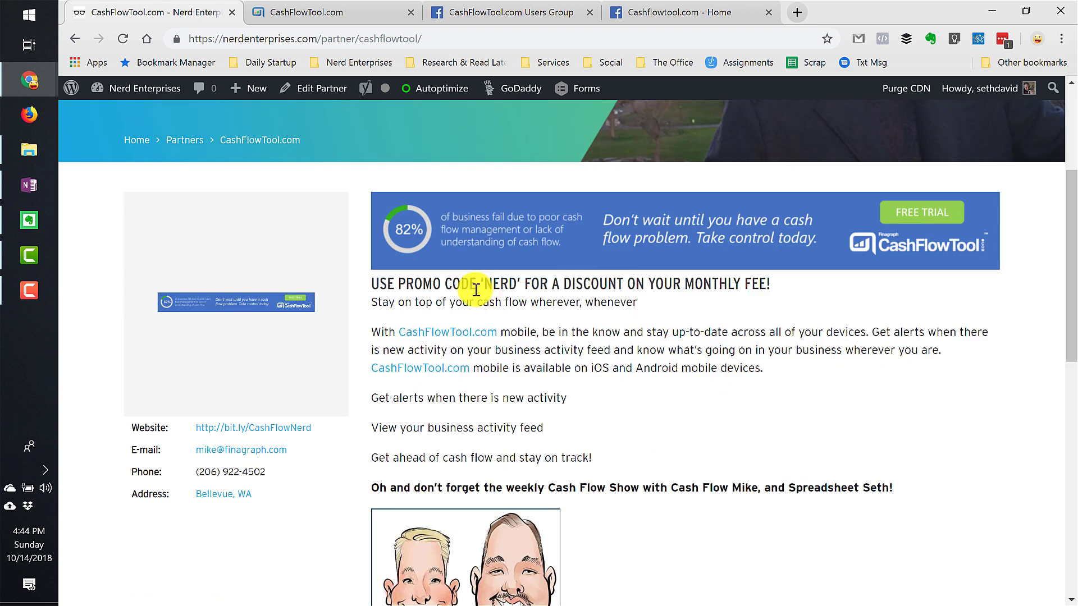
pyautogui.doubleClick(484, 285)
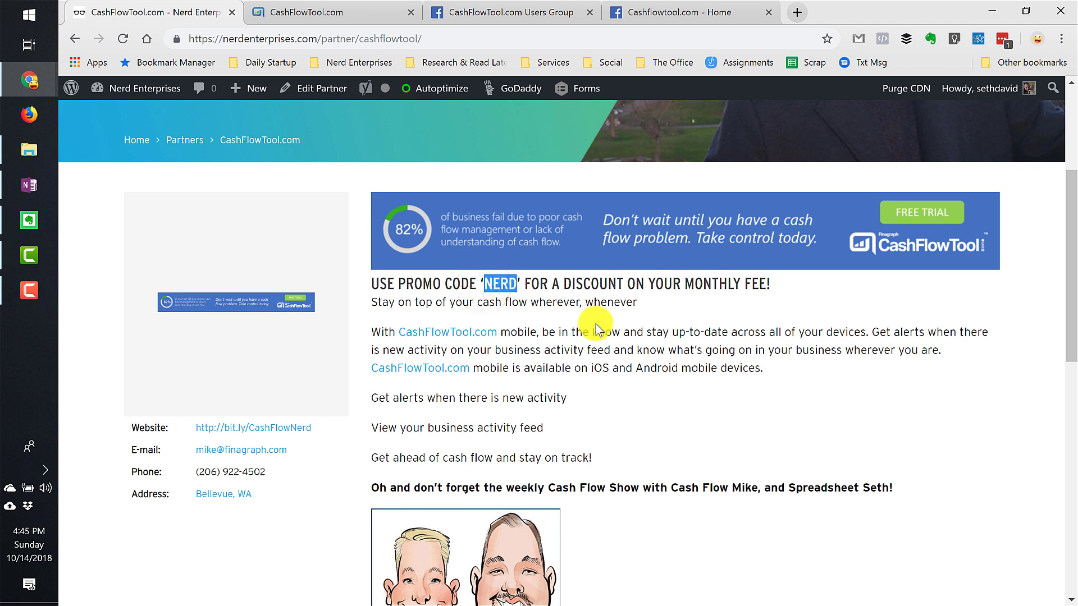